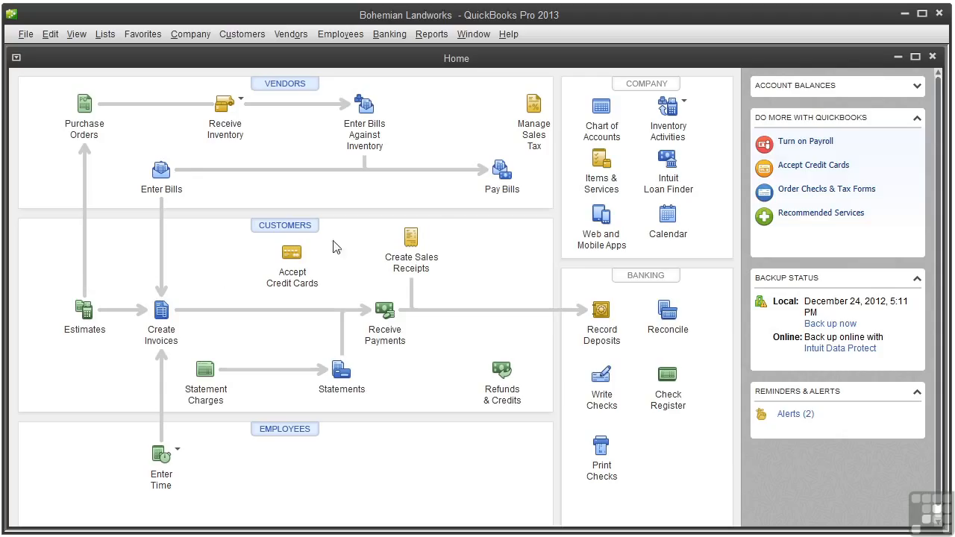
Start a new account of type Other Current Liability in the chart of accounts.
left_click(612, 137)
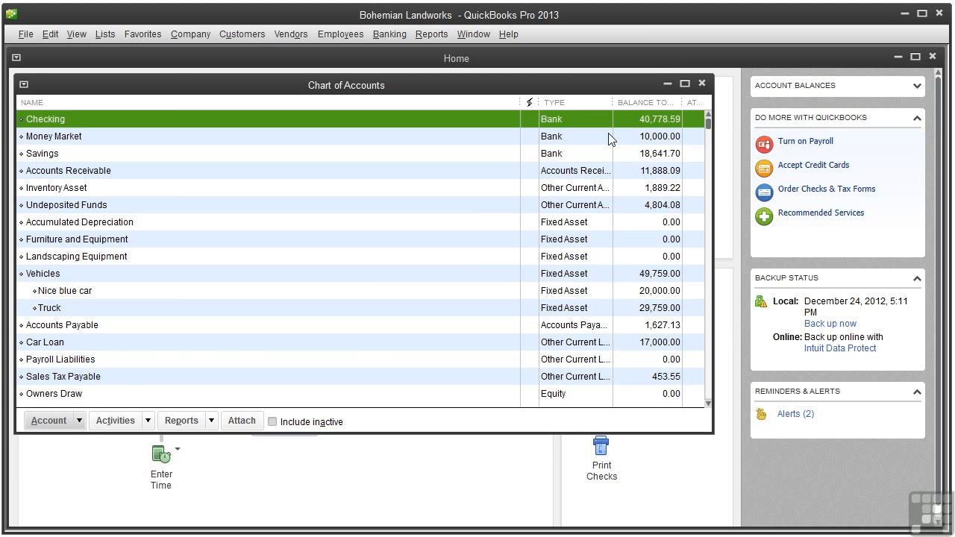
left_click(78, 424)
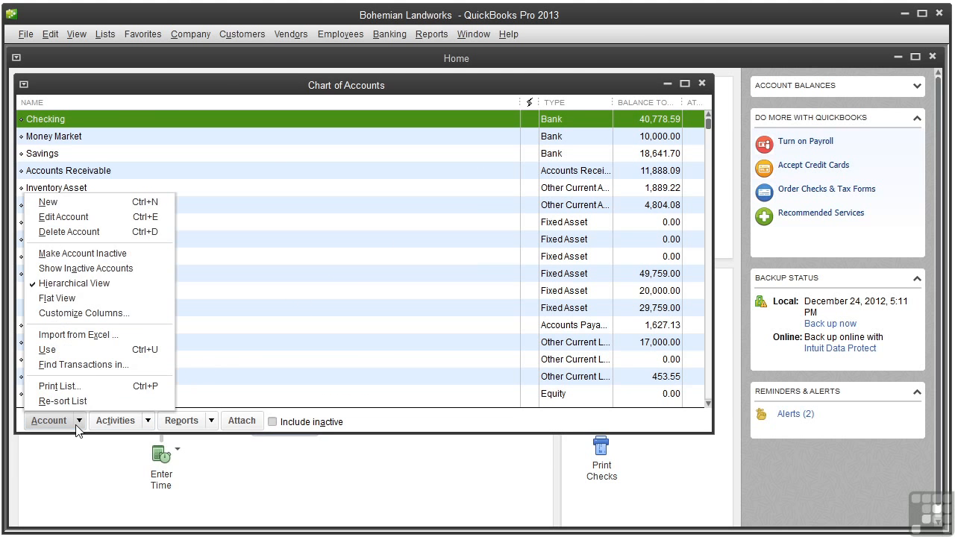
left_click(109, 215)
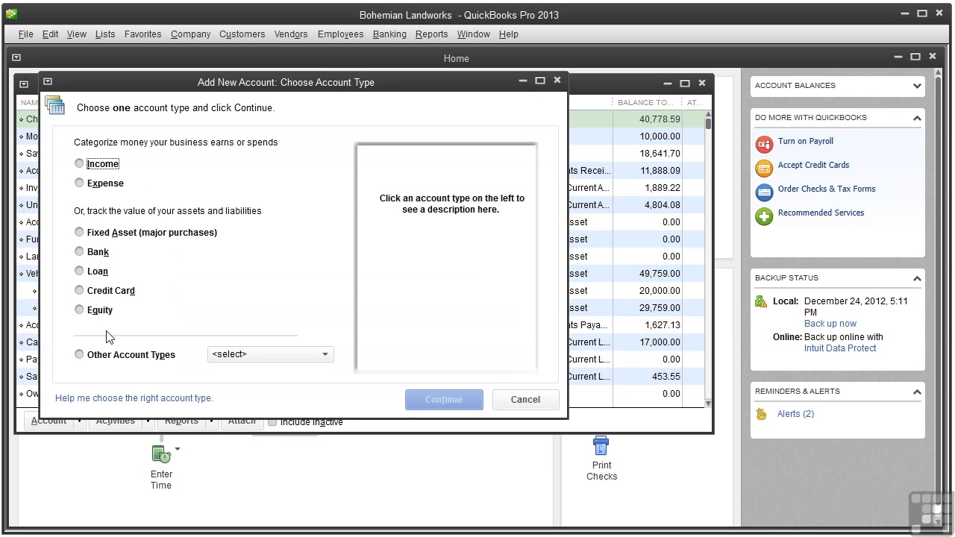
left_click(80, 355)
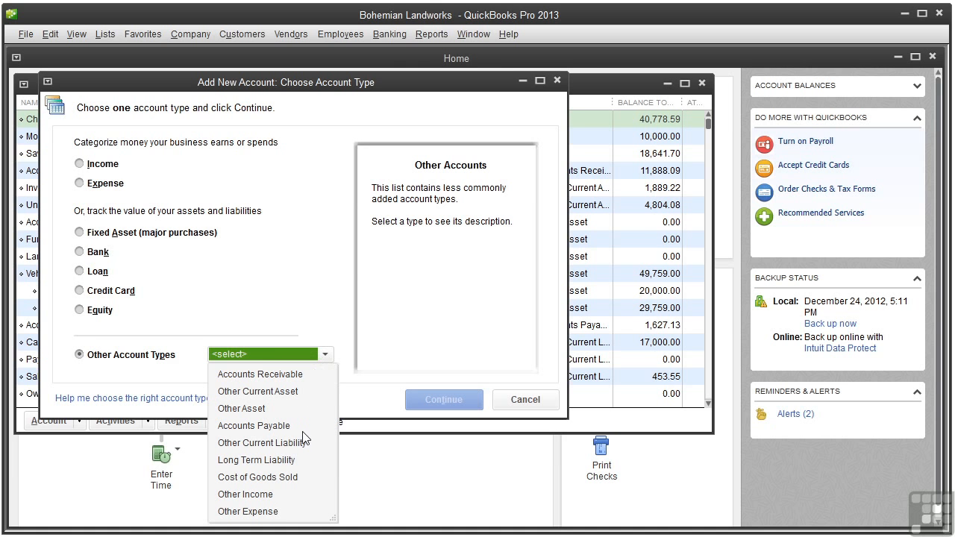
left_click(261, 443)
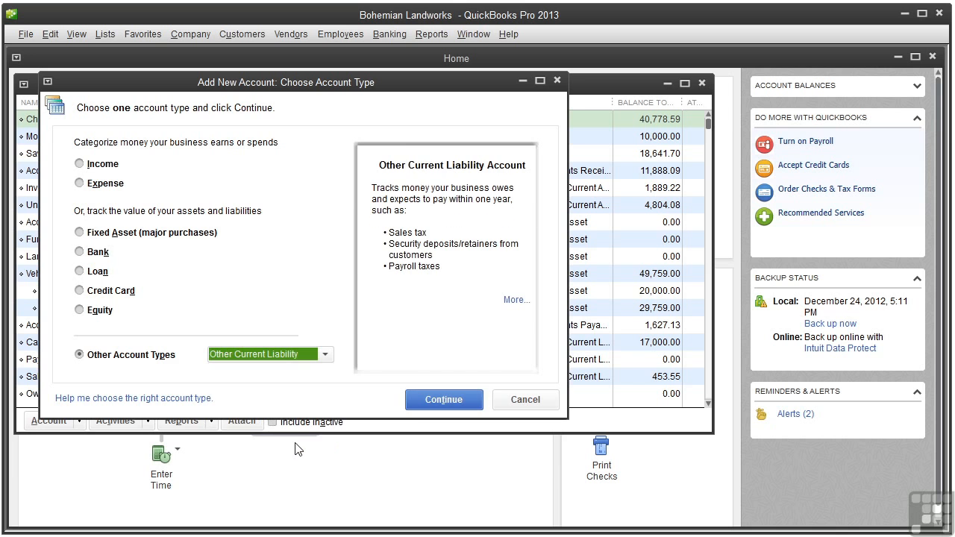
left_click(441, 400)
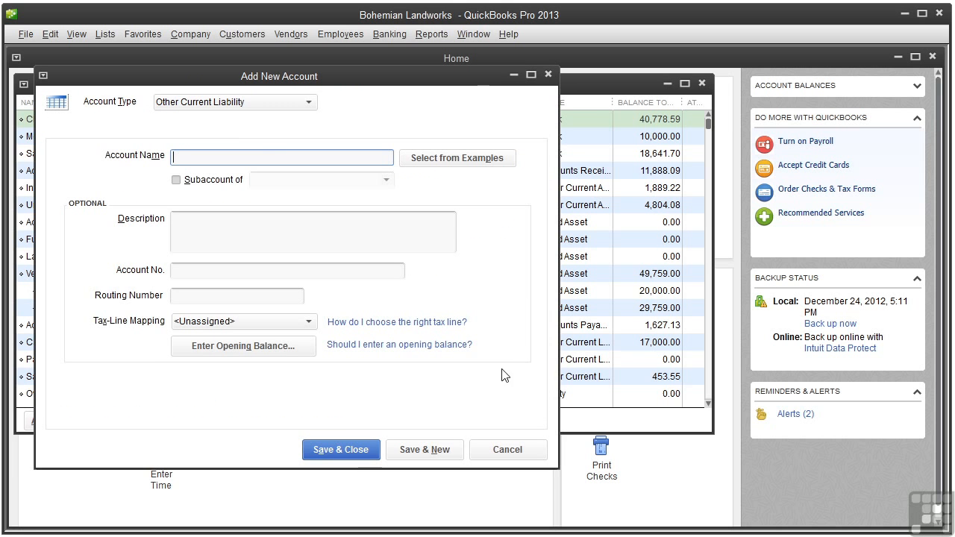
Fill the new account from the example Advance Customer Payments, save it and close the chart of accounts.
left_click(457, 158)
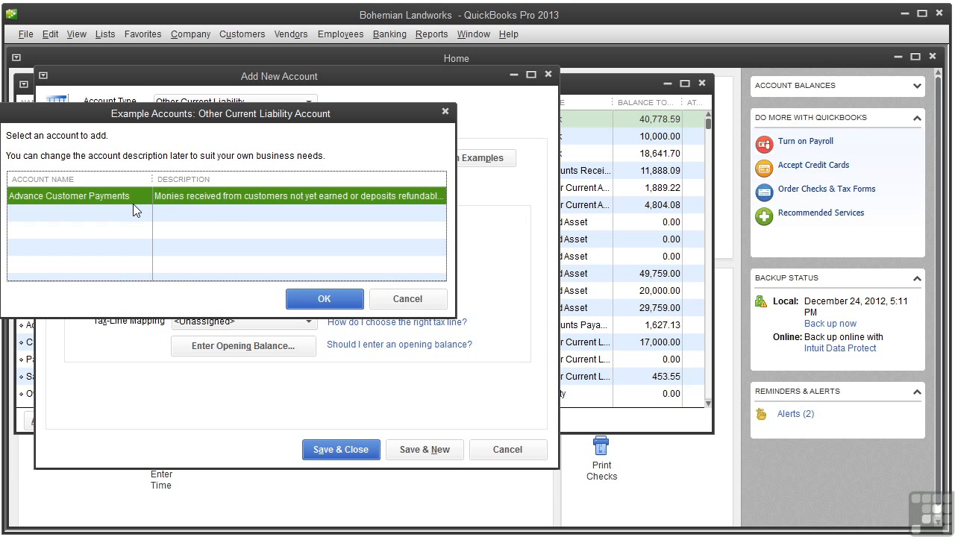
left_click(316, 299)
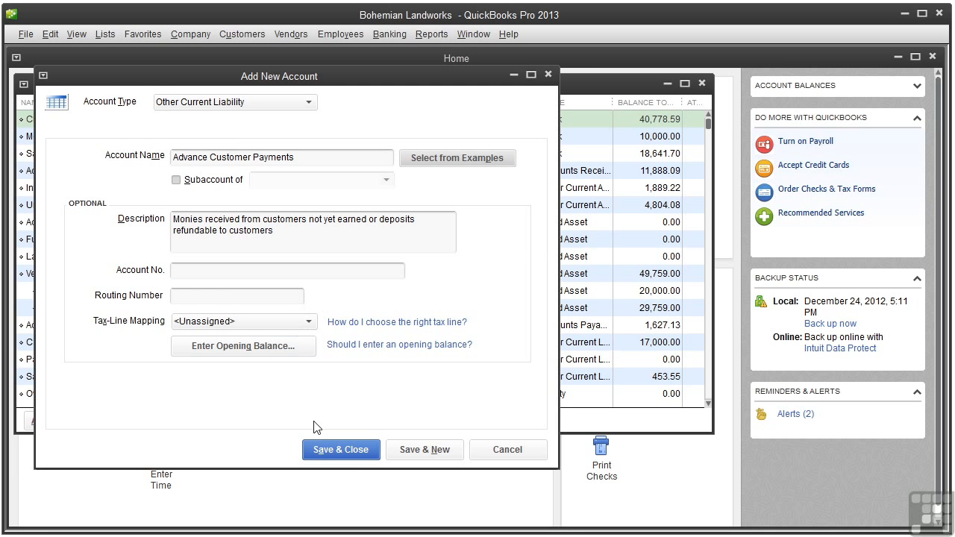
left_click(341, 450)
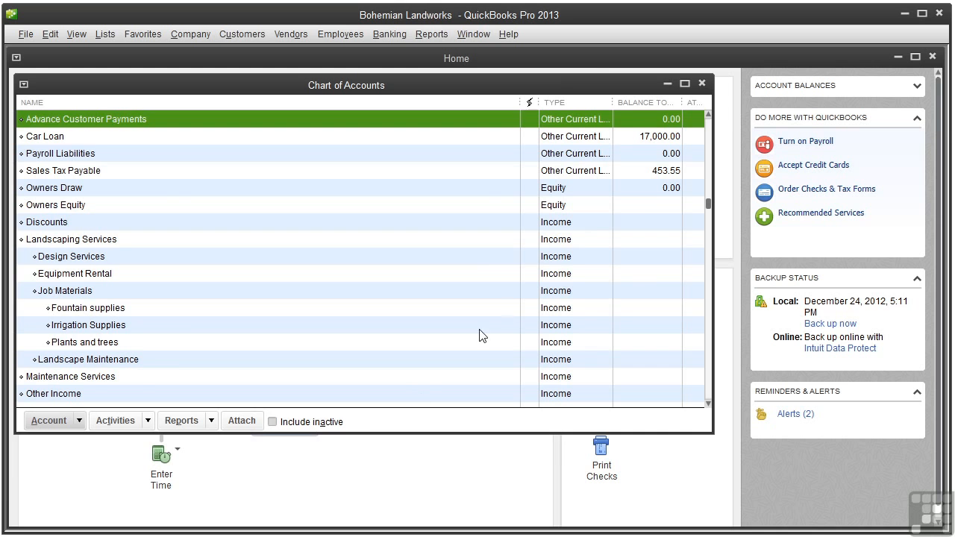
left_click(702, 84)
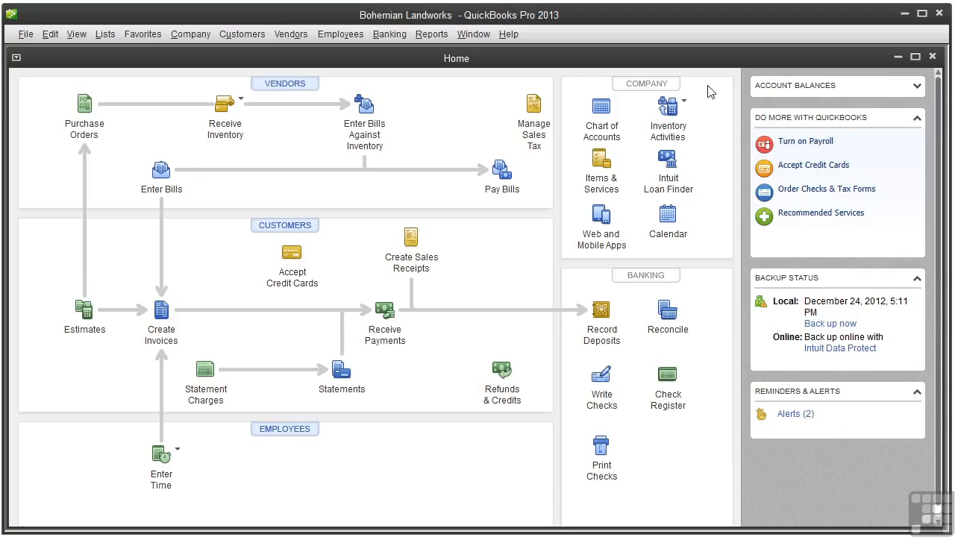
Start a sales receipt for the Green Apple B&B customer and assign it the Landscaping class.
left_click(402, 254)
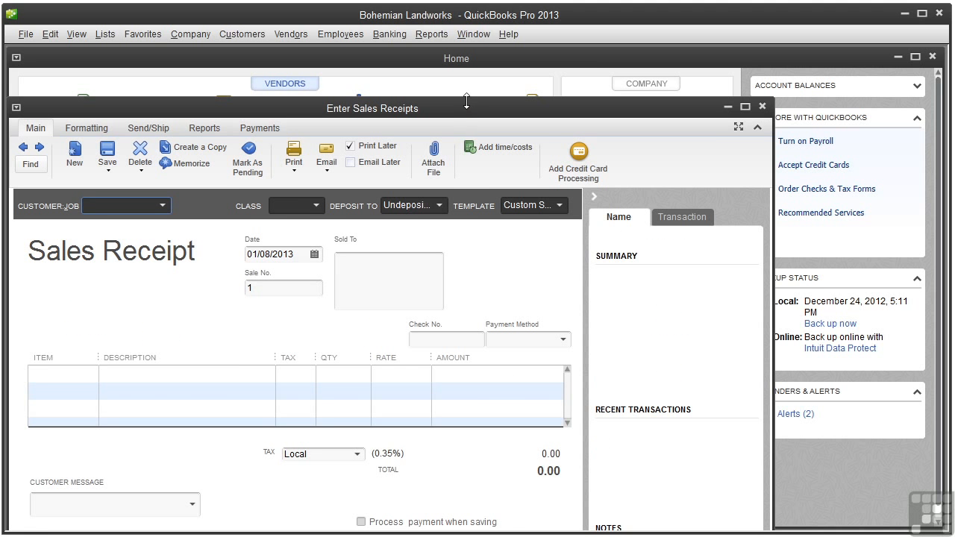
left_click_drag(468, 113, 514, 81)
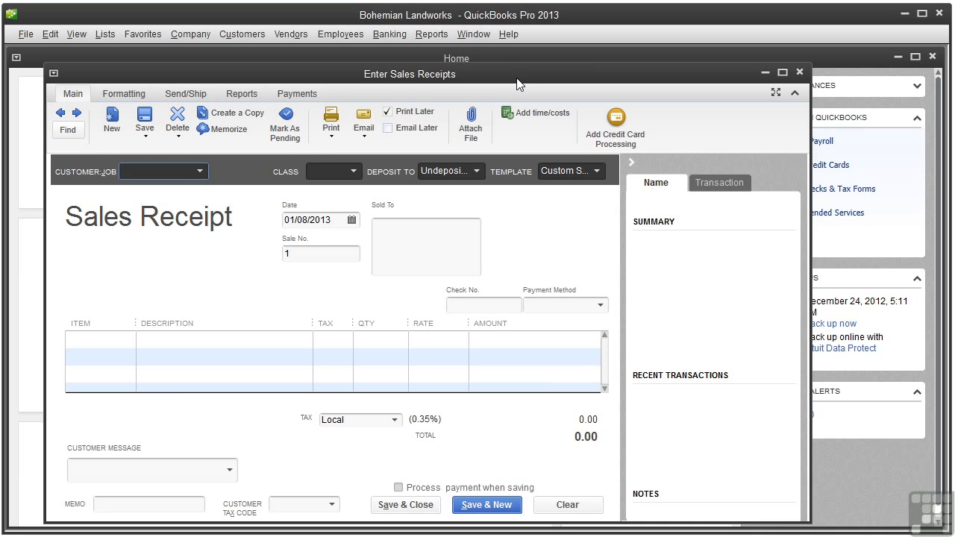
left_click(200, 172)
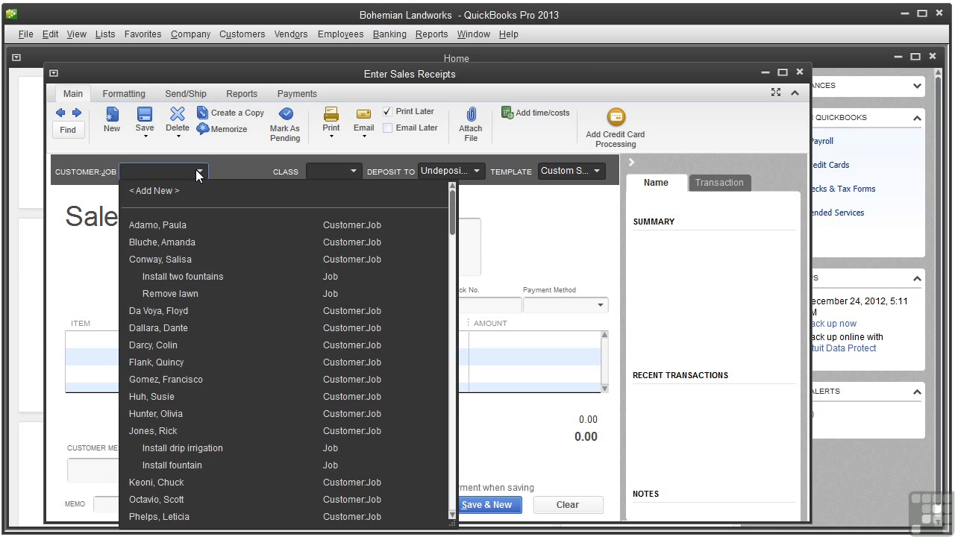
left_click(198, 522)
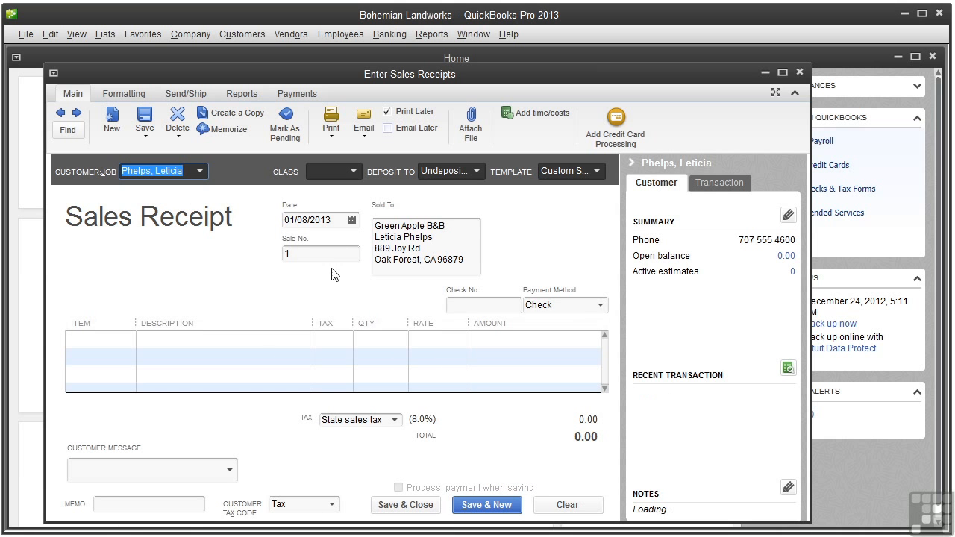
left_click(356, 173)
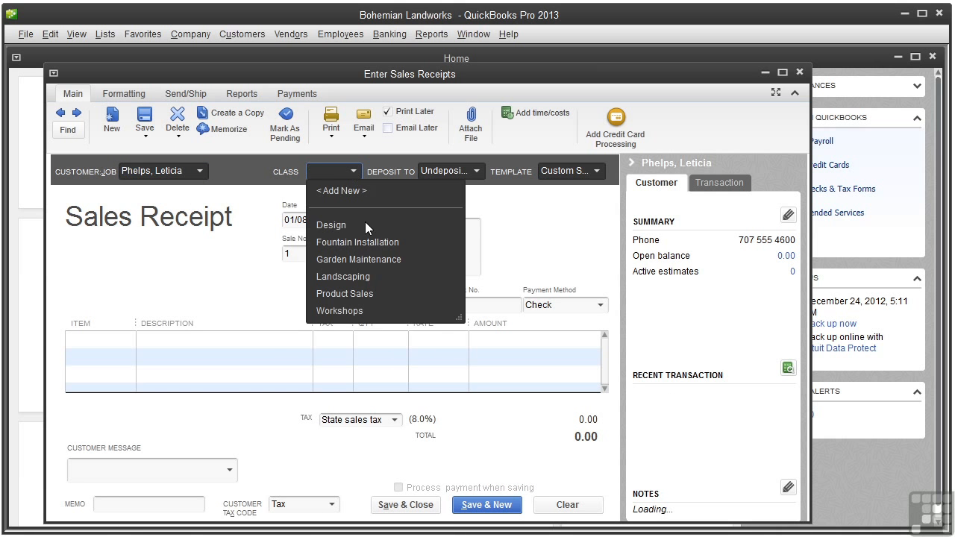
left_click(364, 276)
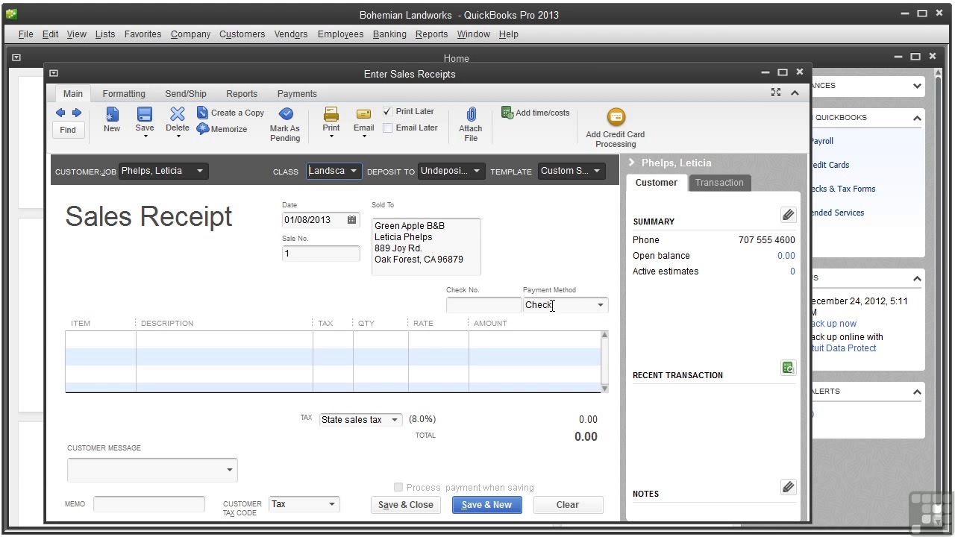
Add a new Service item from the receipt's first line, named Upfront Deposit with the description "Pre-payments for services".
left_click(127, 341)
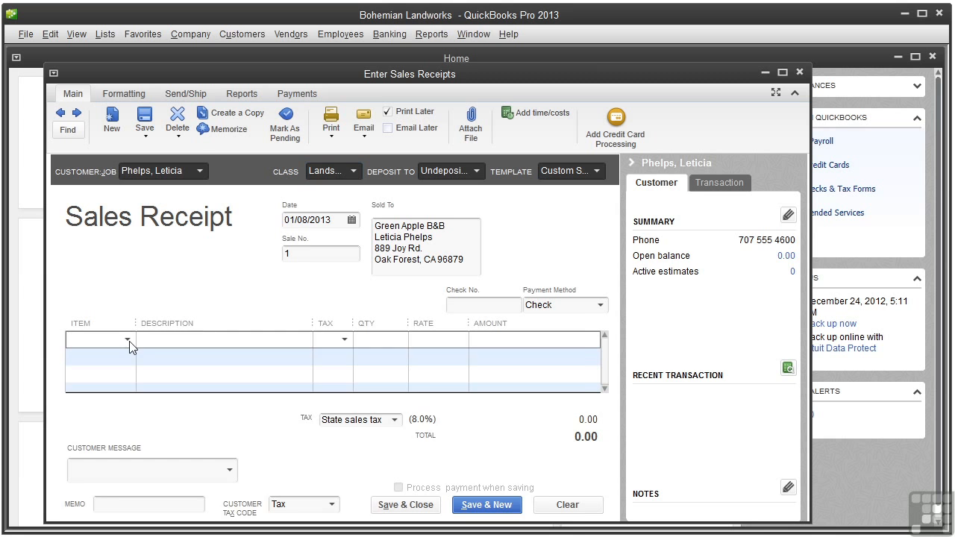
left_click(102, 360)
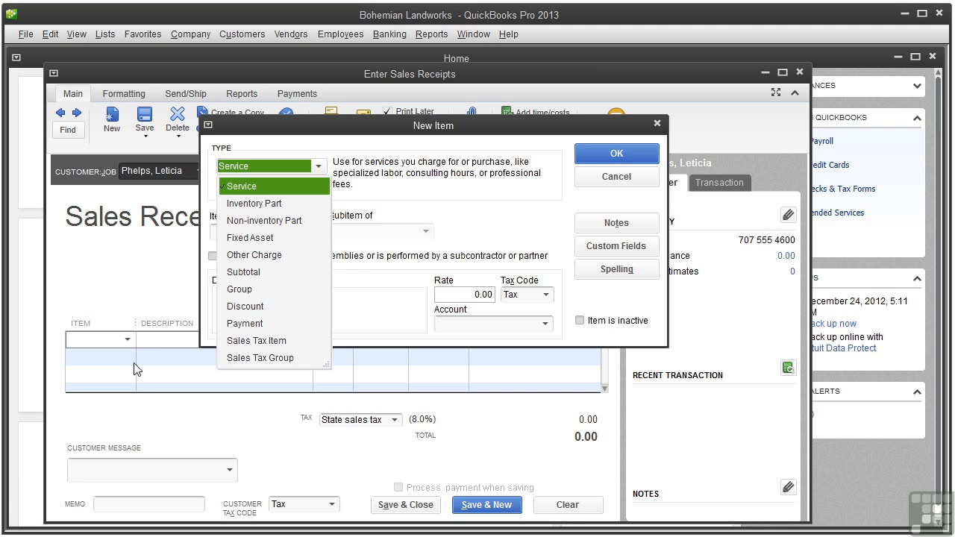
left_click(282, 185)
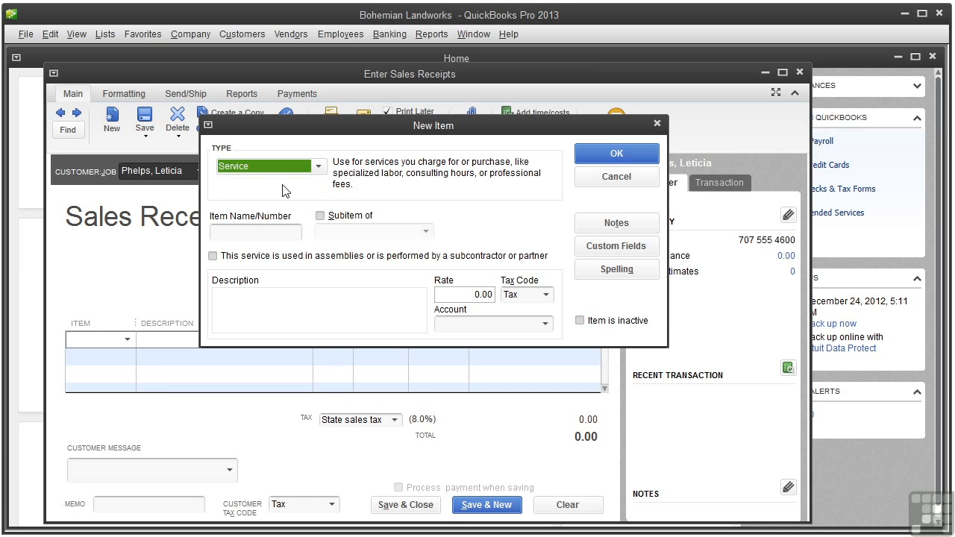
left_click(261, 235)
type("Upfront Deposit")
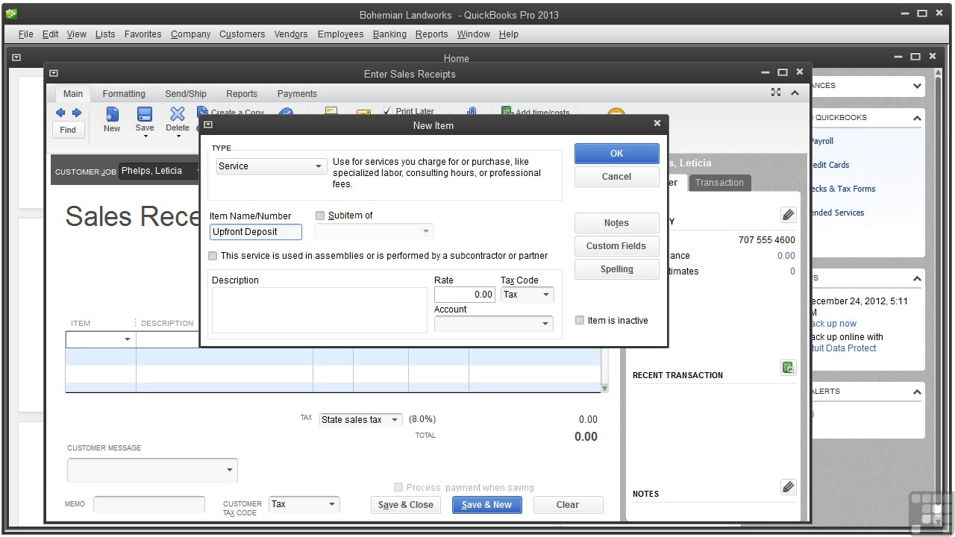
left_click(223, 299)
type("Pre-payments for services")
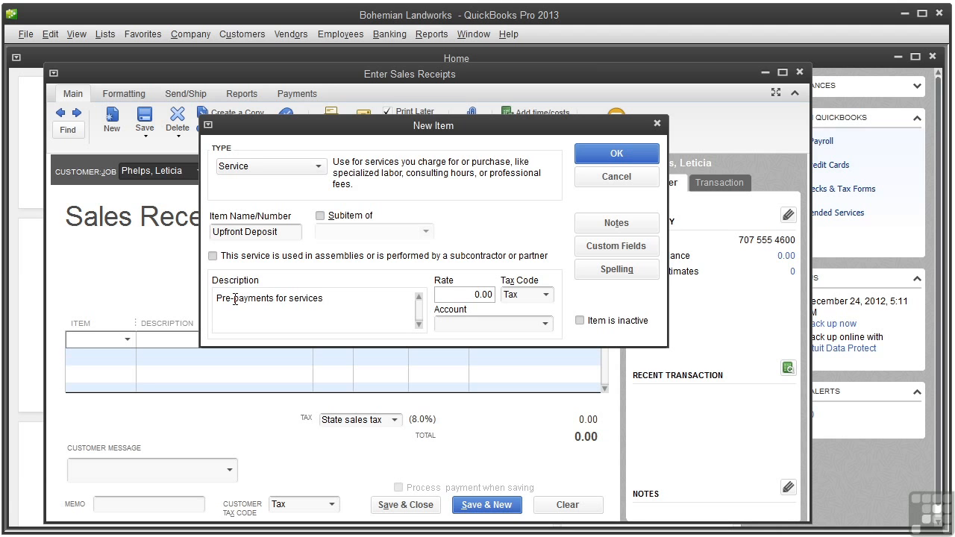
Set the new item's tax code to Non and its account to Advance Customer Payments, and save the item.
left_click(543, 299)
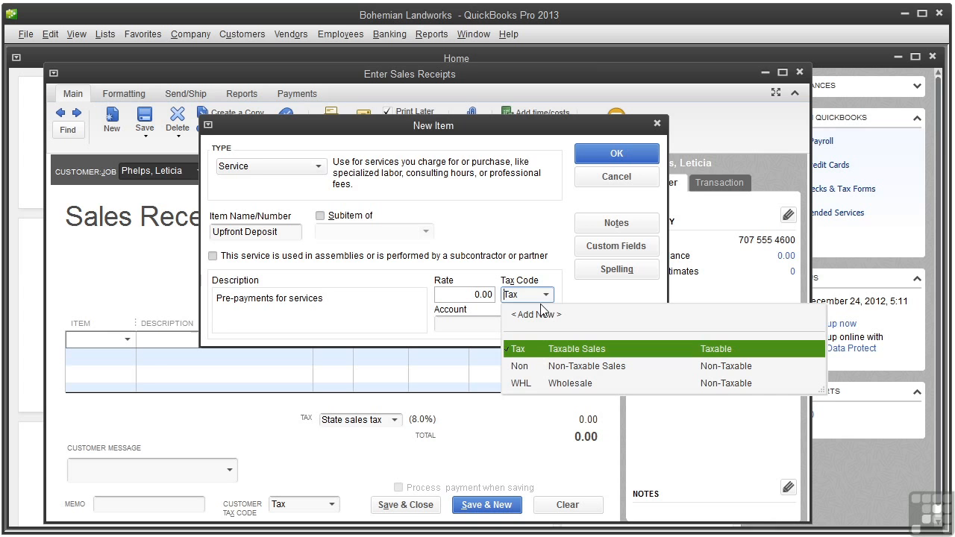
left_click(522, 366)
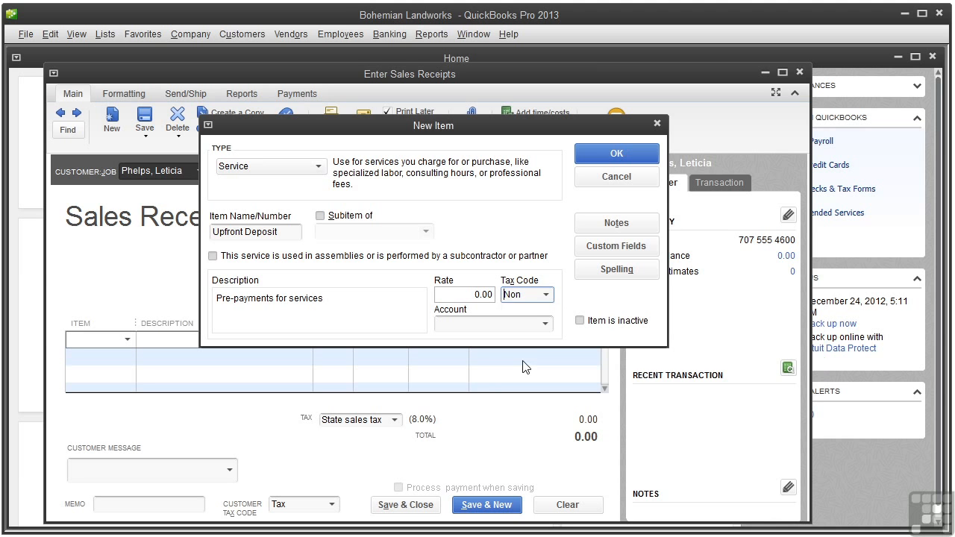
left_click(548, 324)
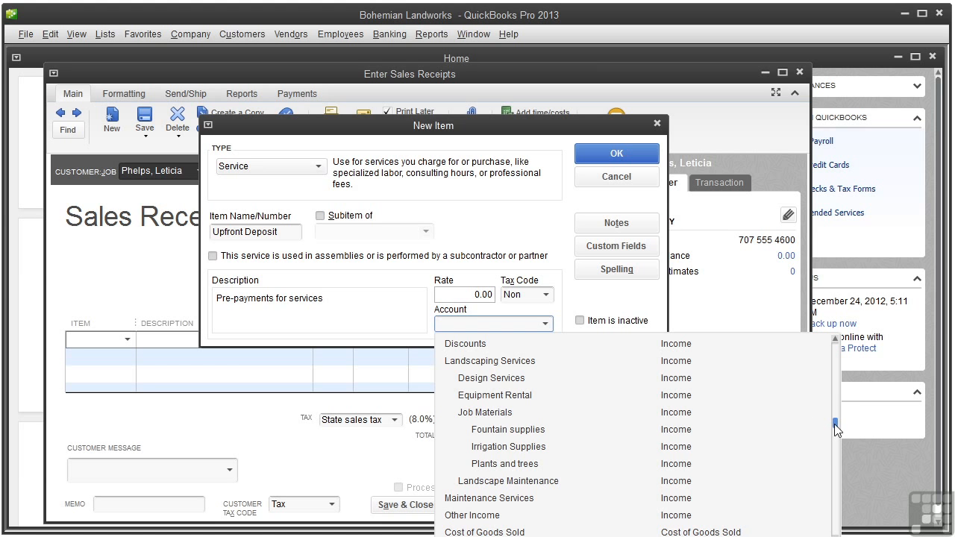
scroll(836, 422, "up", 1)
scroll(836, 422, "up", 1)
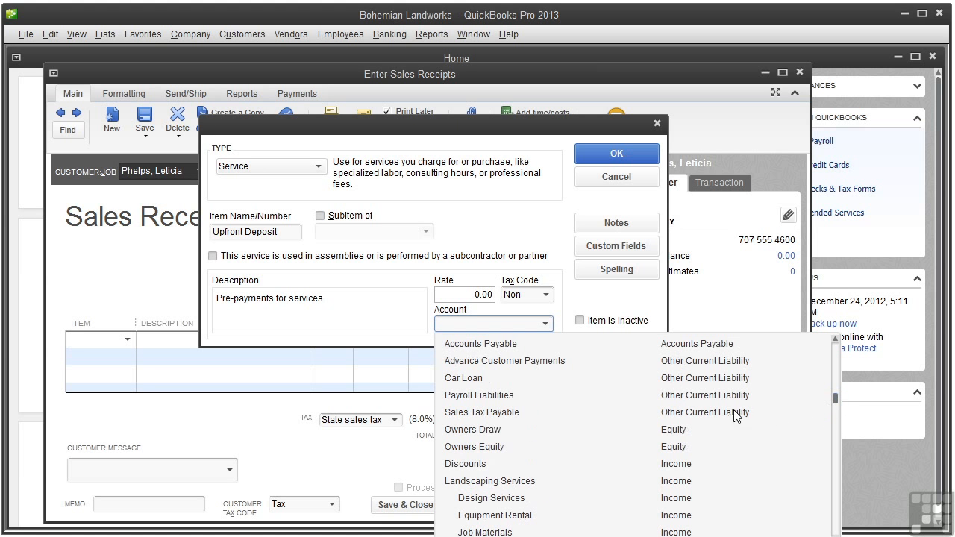
left_click(690, 368)
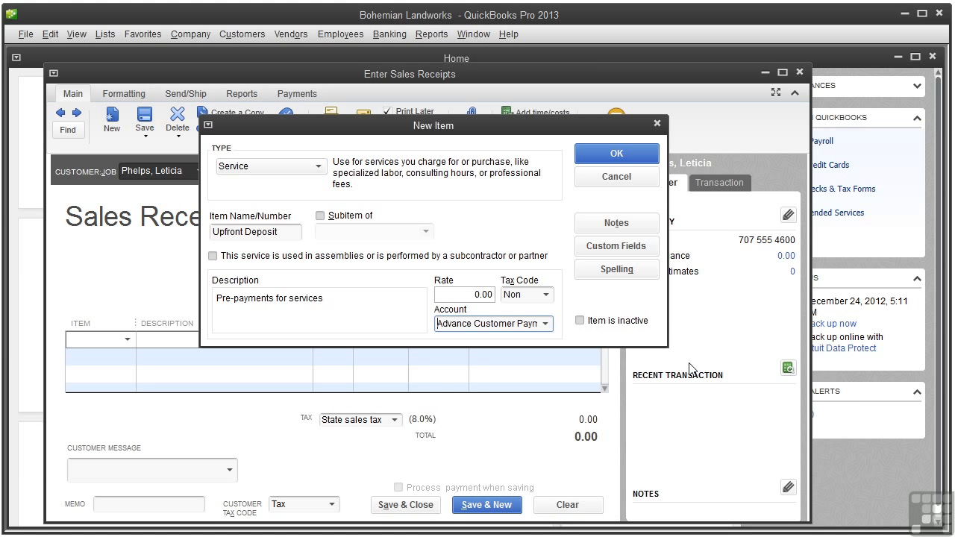
left_click(602, 158)
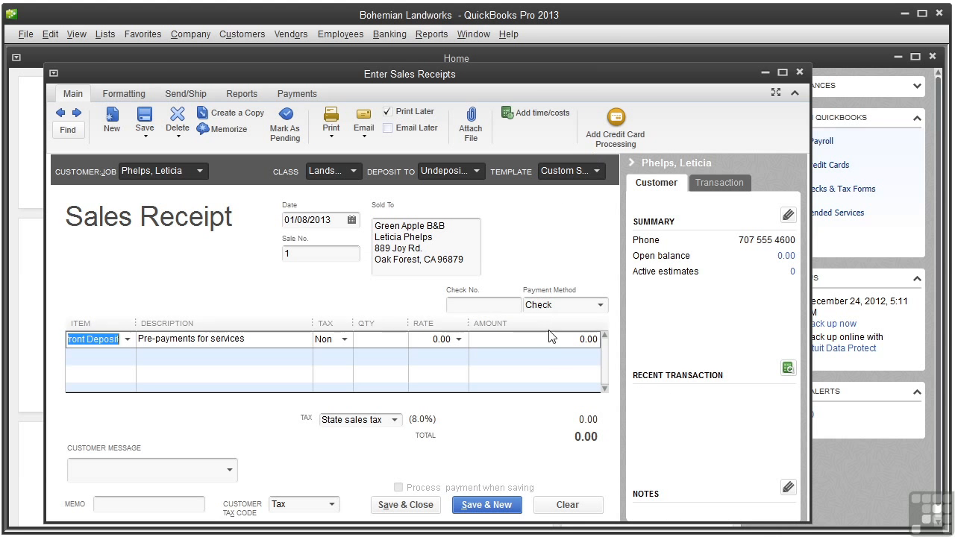
Enter an amount of 100 for the Upfront Deposit line, and save and close the sales receipt.
left_click(579, 340)
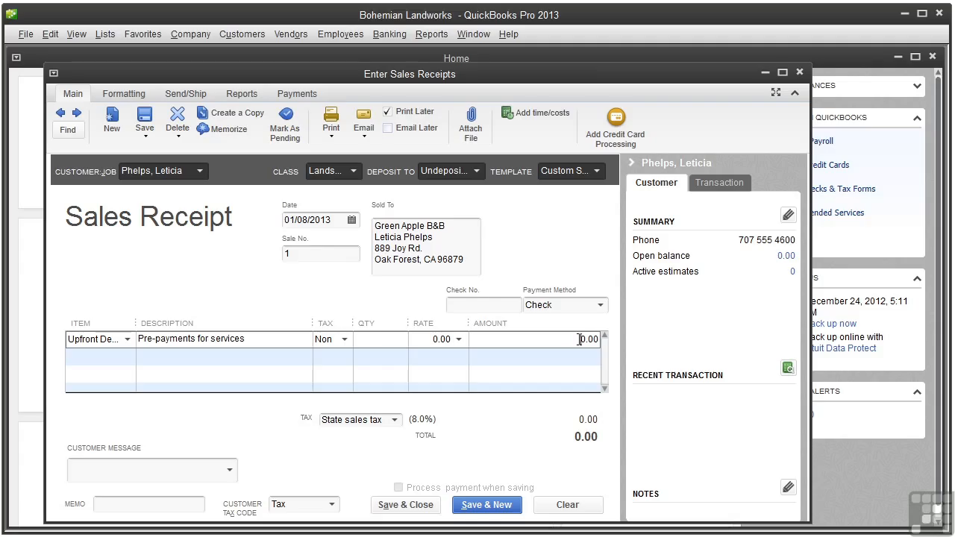
type("100")
left_click(413, 509)
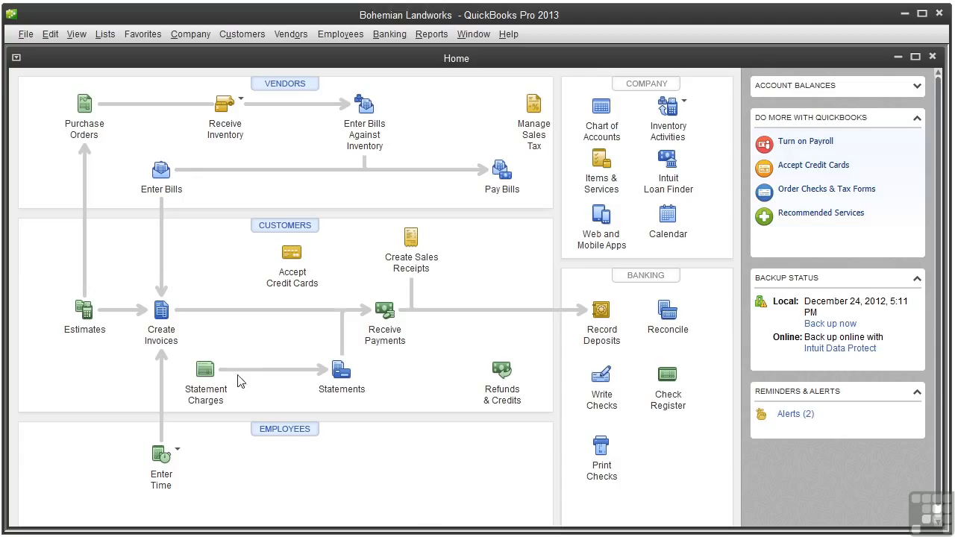
Create an invoice for the Green Apple B&B customer with the Landscaping class and the date 01/31/2013.
left_click(161, 323)
left_click(207, 160)
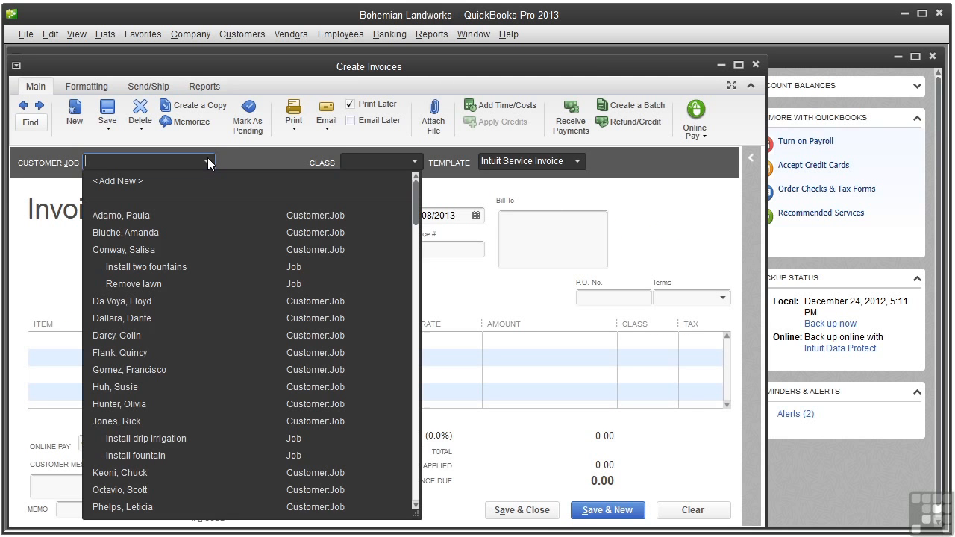
left_click(180, 505)
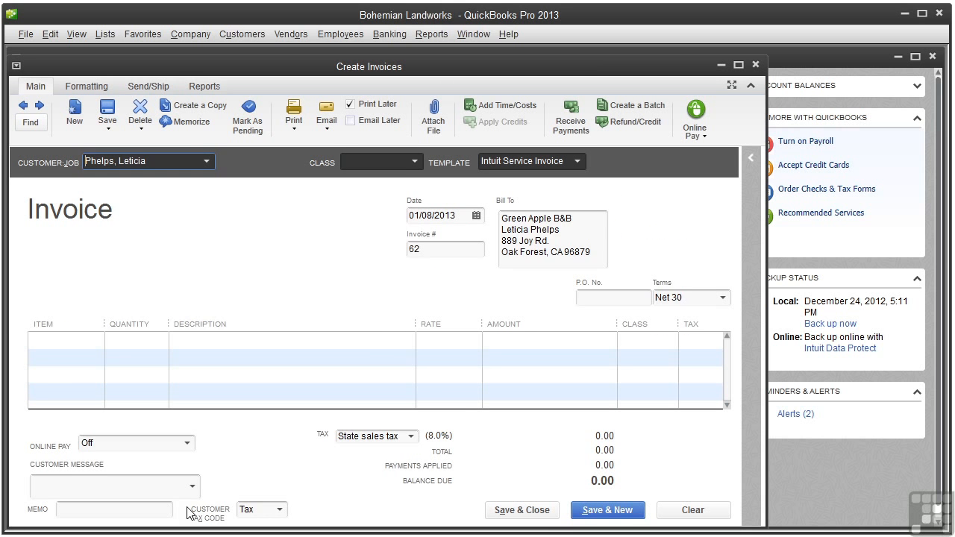
left_click(413, 162)
left_click(386, 268)
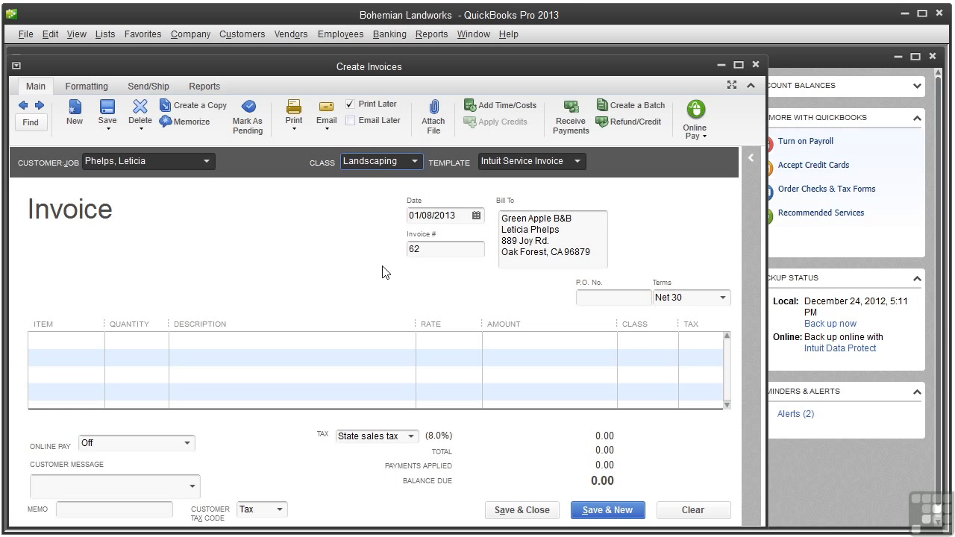
left_click(477, 214)
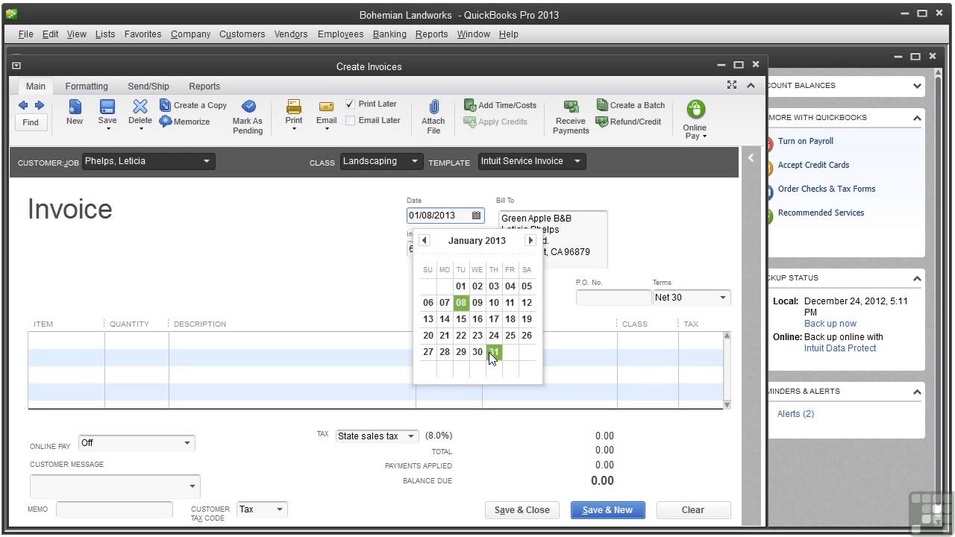
left_click(491, 352)
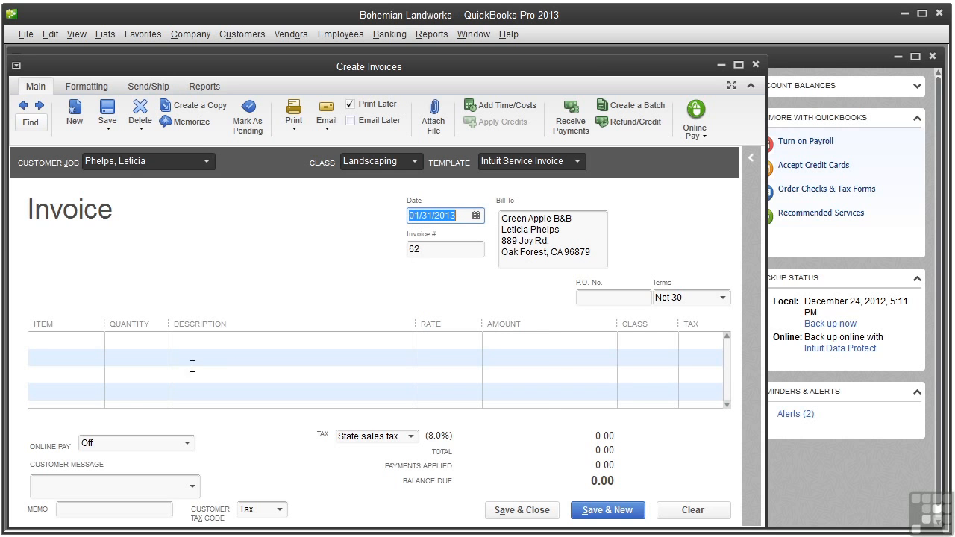
Add the Landscaping Services Design item to the invoice's first line with a quantity of 15.
left_click(97, 341)
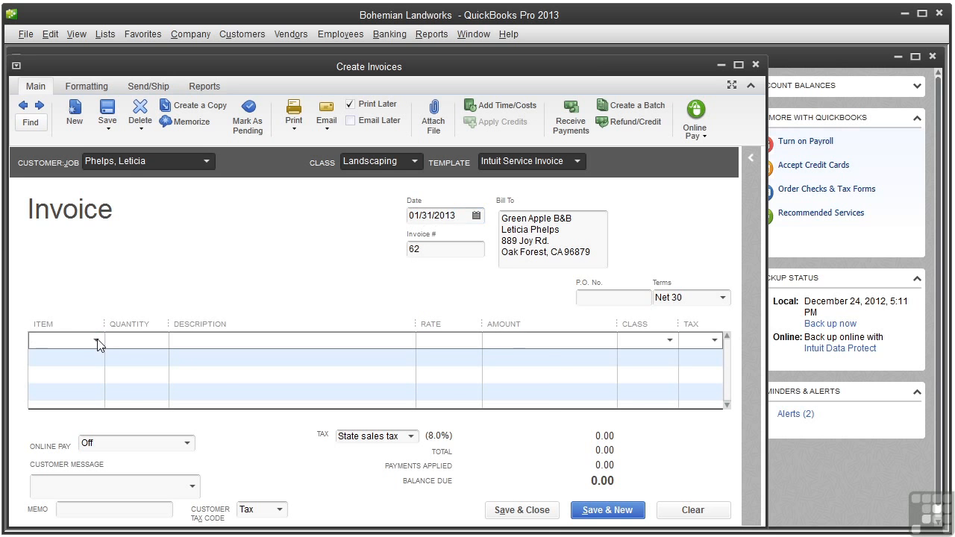
left_click(97, 340)
left_click(116, 447)
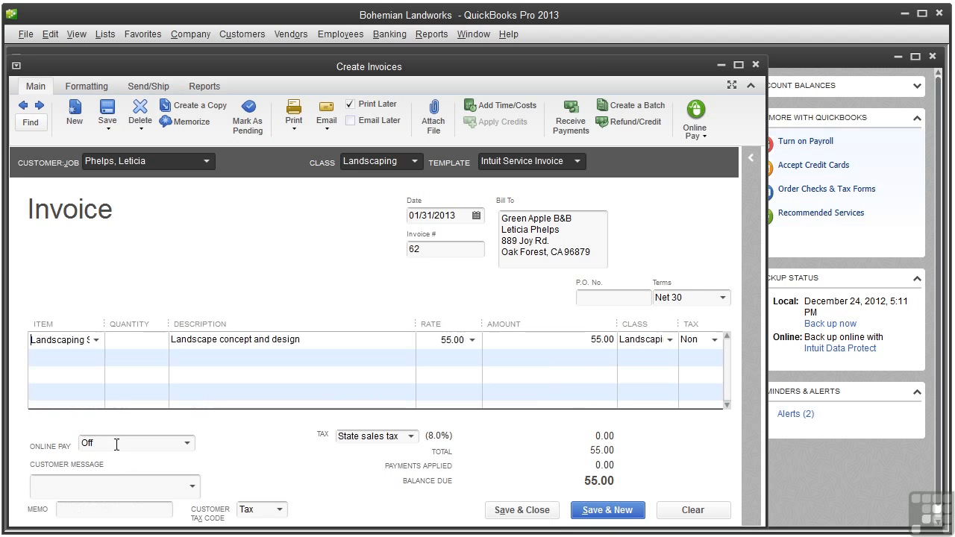
left_click(160, 343)
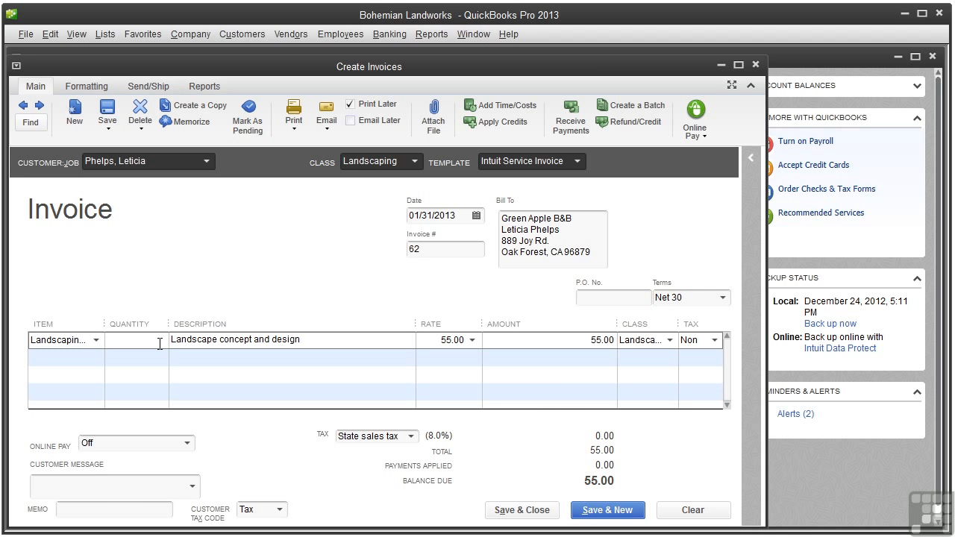
type("15")
key("Tab")
Add the Landscape Labor item on the invoice's second line with a quantity of 80.
left_click(94, 361)
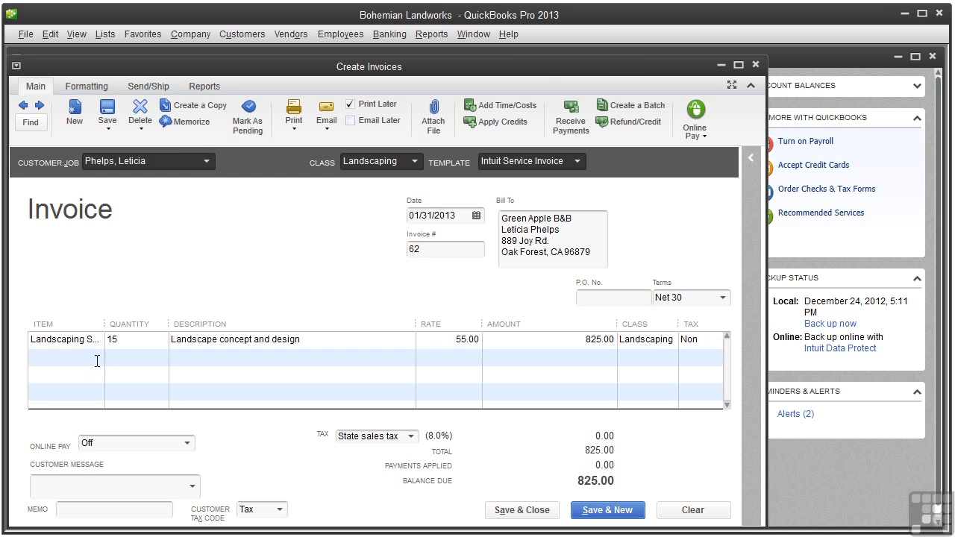
left_click(96, 358)
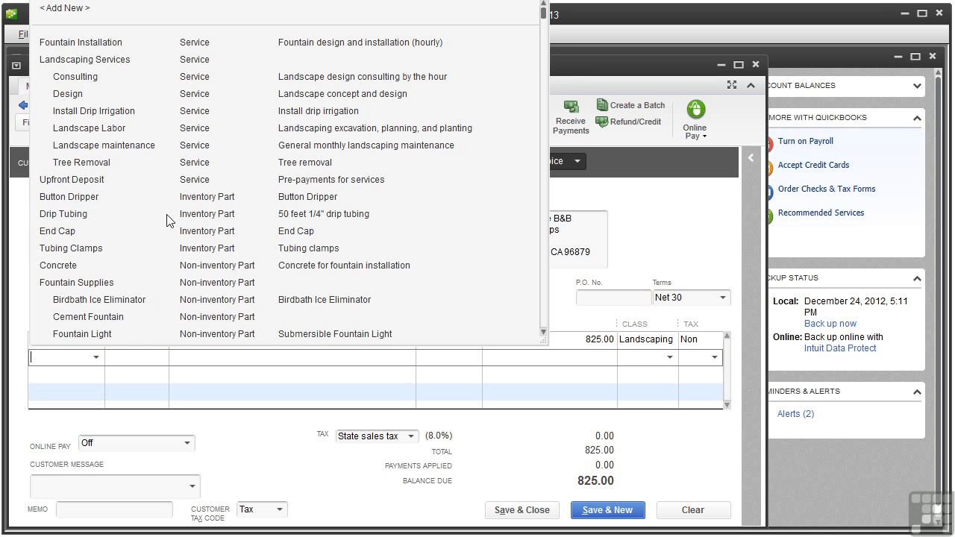
left_click(146, 128)
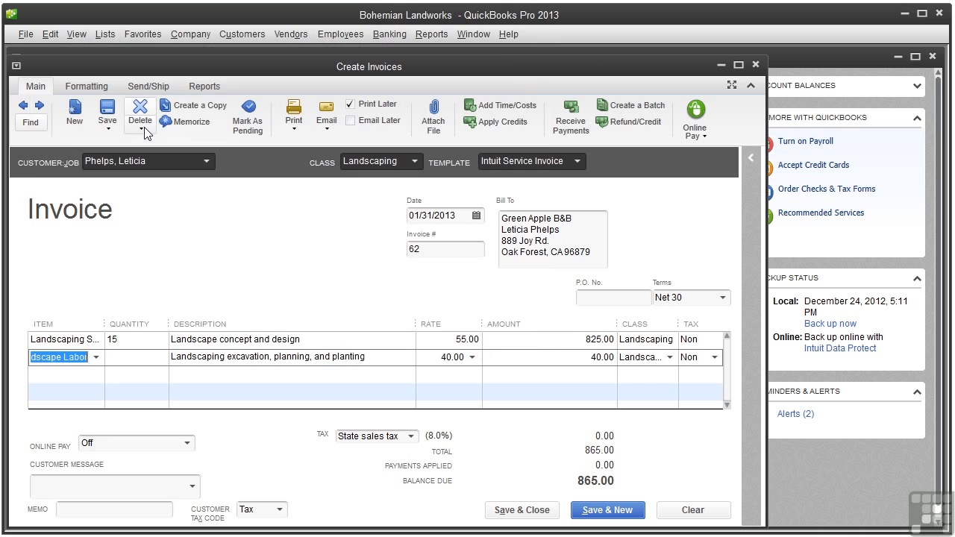
left_click(134, 361)
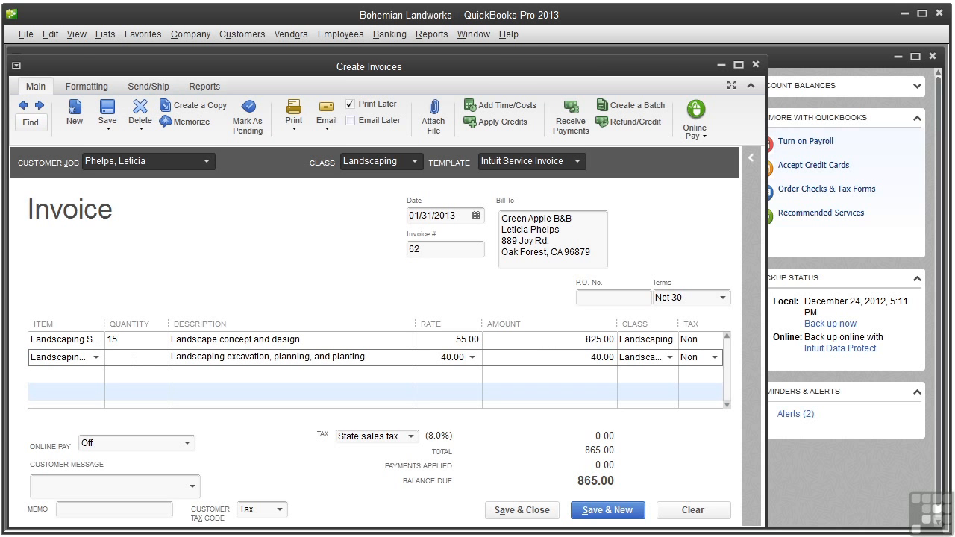
type("80")
key("Tab")
Add the Upfront Deposit item on the third line with an amount of -1,000, and save and close the invoice.
left_click(93, 374)
left_click(95, 374)
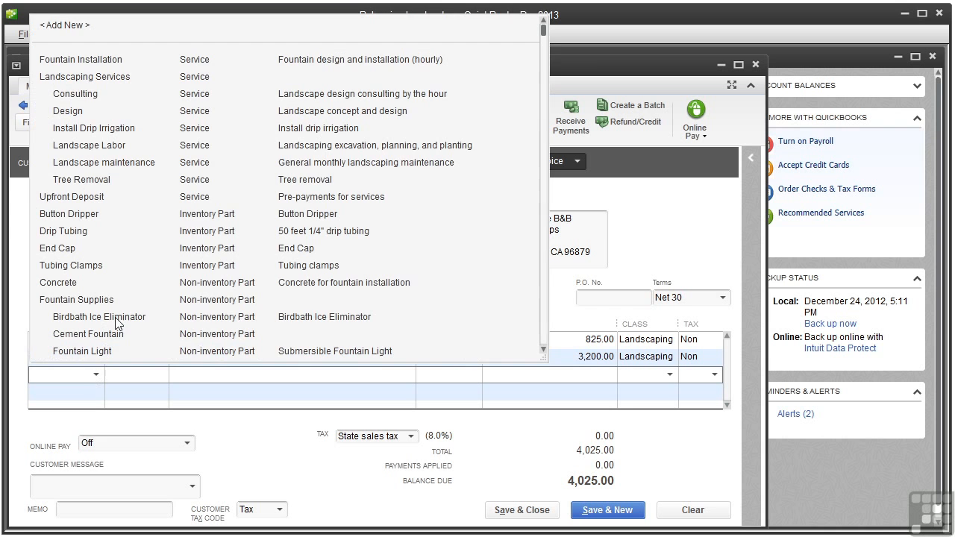
left_click(93, 198)
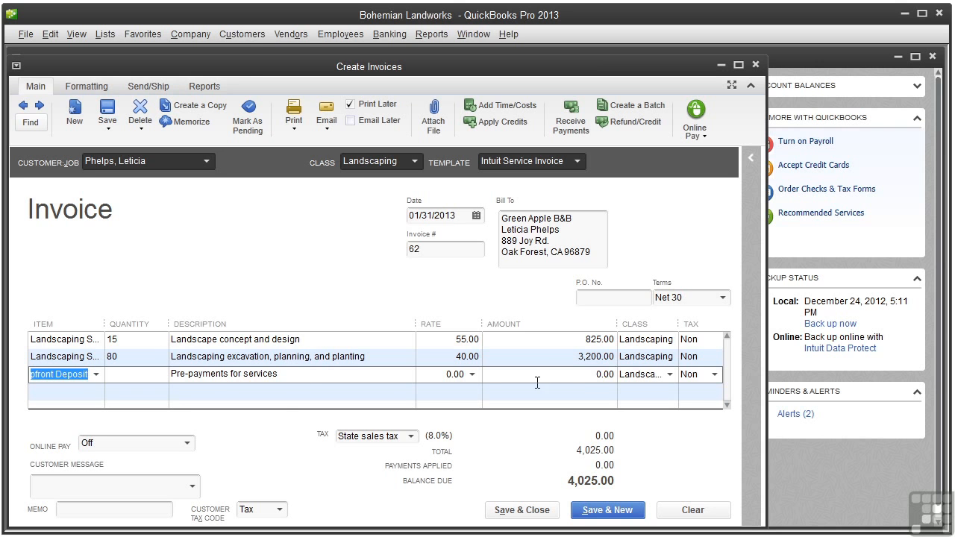
left_click(593, 379)
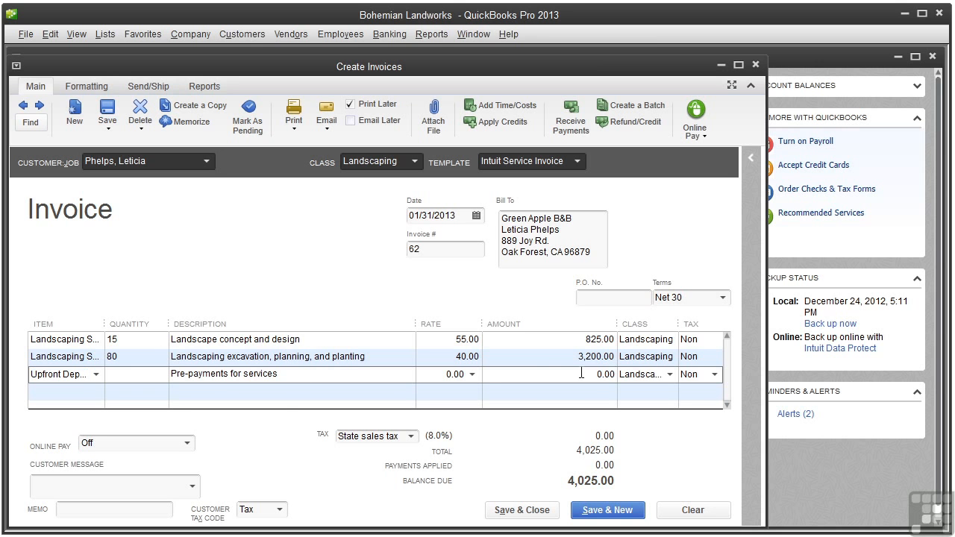
type("-1,00")
key("Tab")
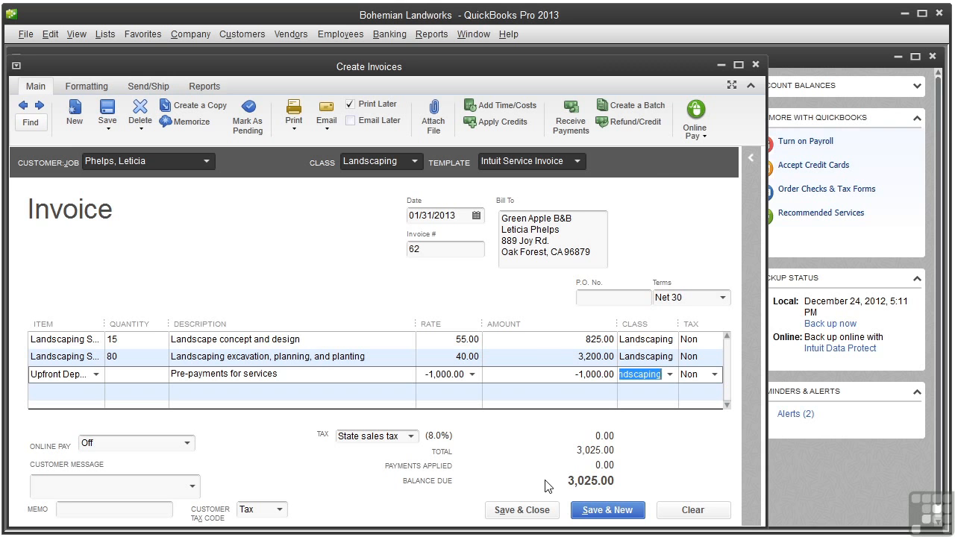
left_click(541, 511)
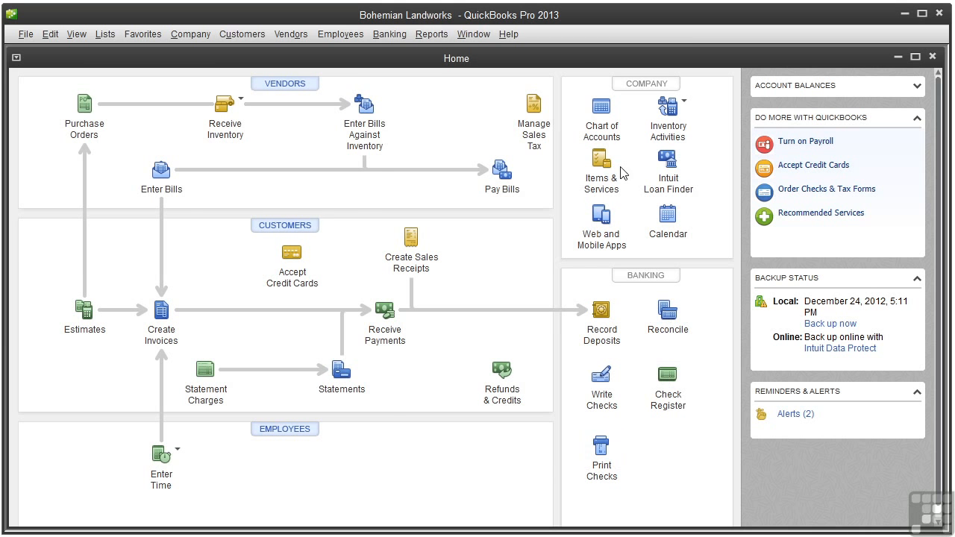
Look up the Payment by Check item in the item list and close the list.
left_click(600, 182)
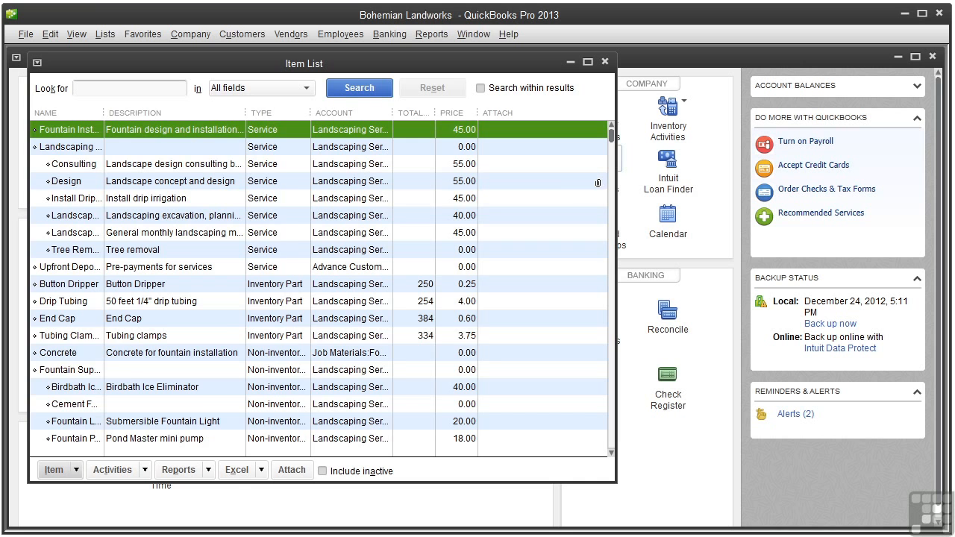
left_click_drag(610, 134, 593, 448)
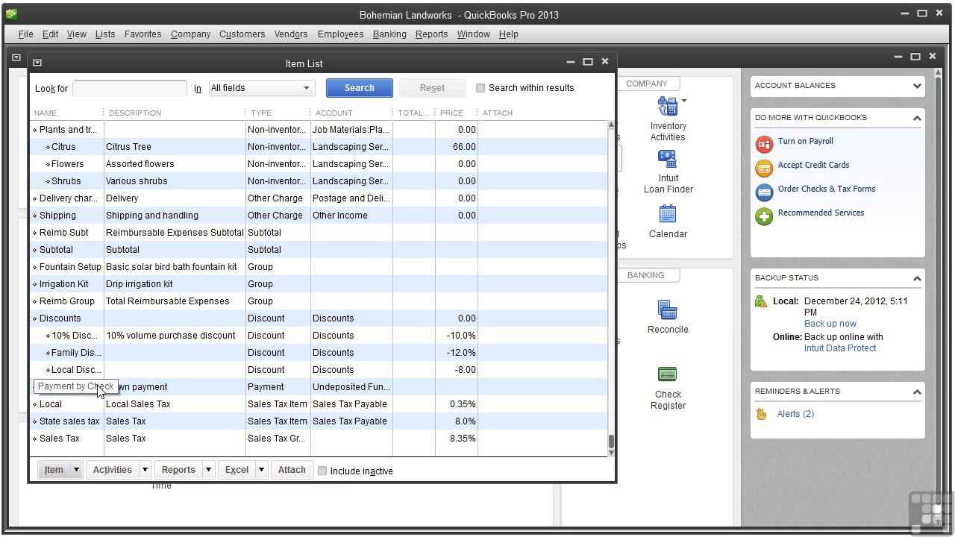
left_click(606, 62)
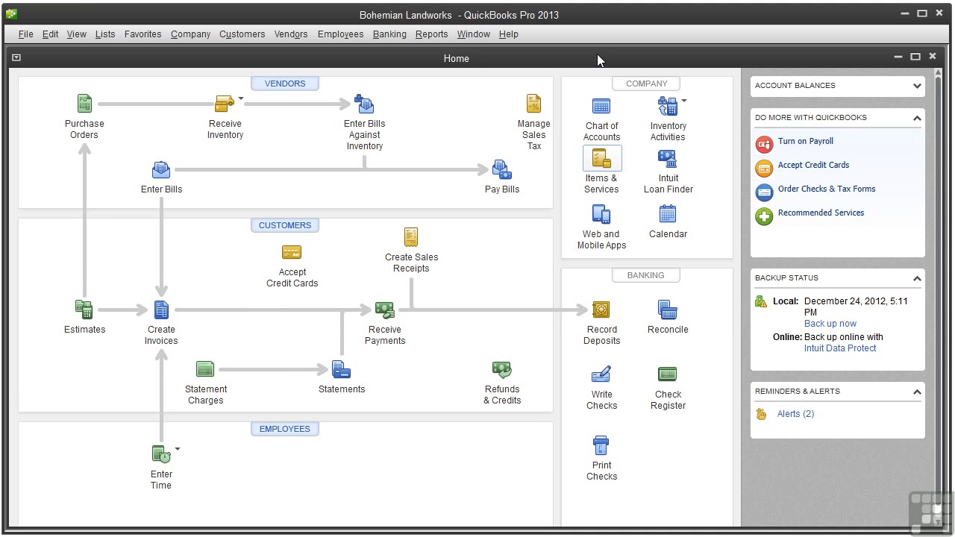
Create a credit memo for the Alchemy customer with the Landscaping class.
left_click(502, 394)
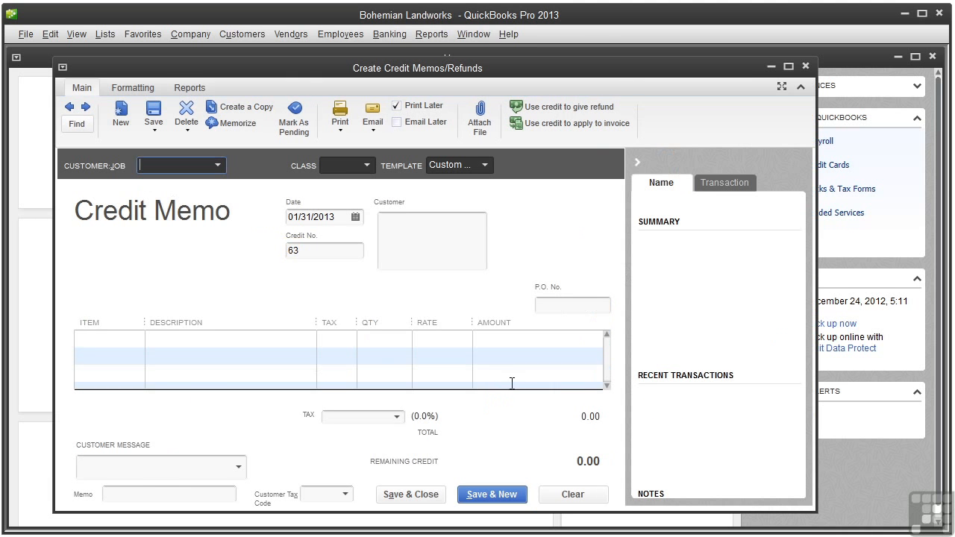
left_click(218, 166)
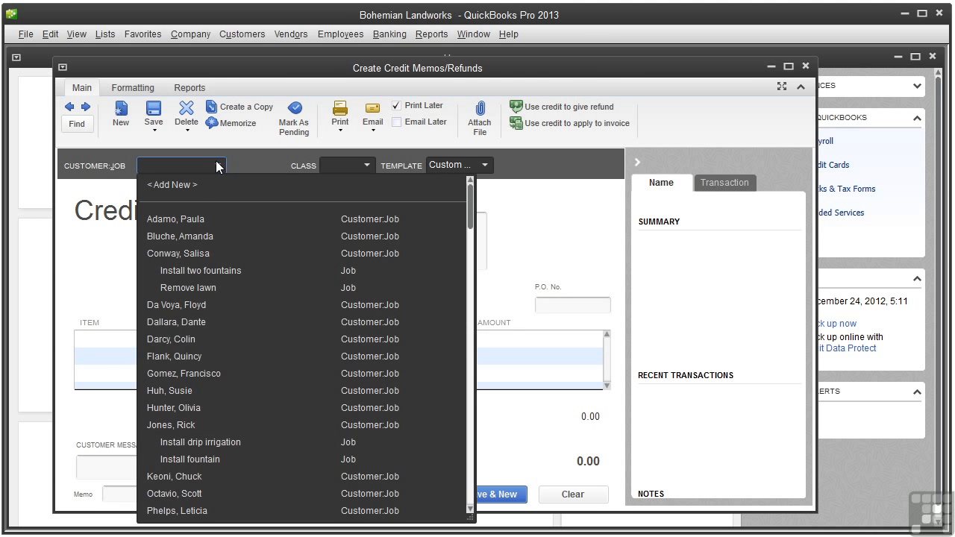
left_click(203, 219)
left_click(368, 166)
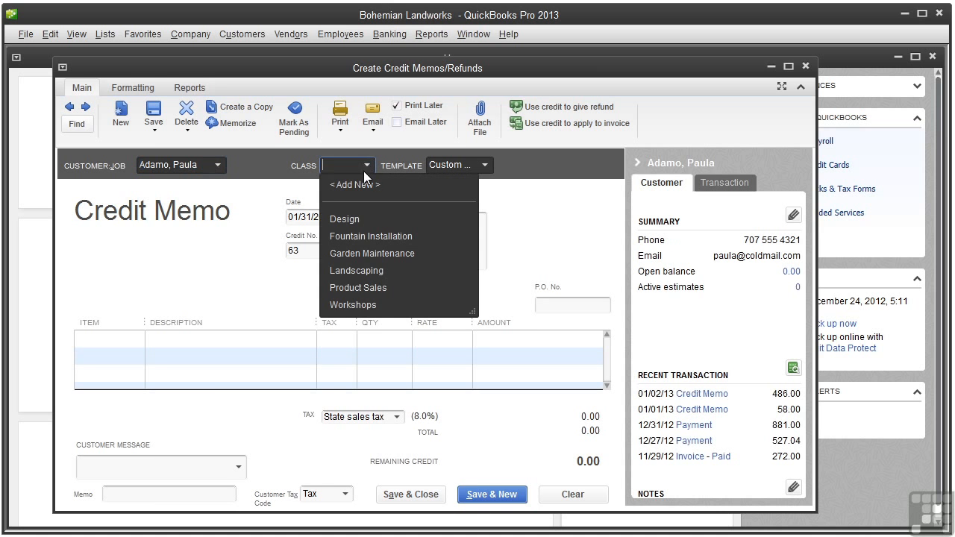
left_click(360, 271)
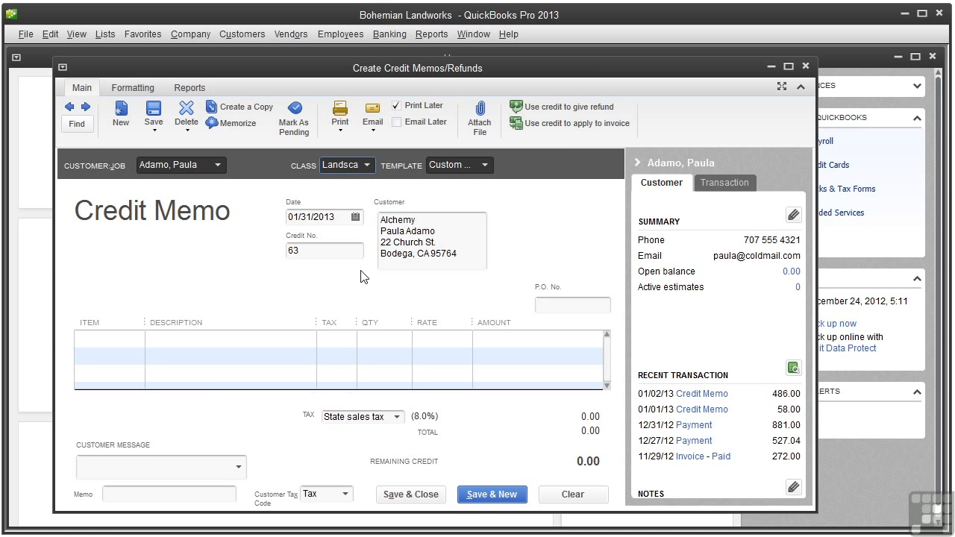
Add a Payment by Check line of 750 to the credit memo, and save it with the balance retained as an available credit.
left_click(135, 340)
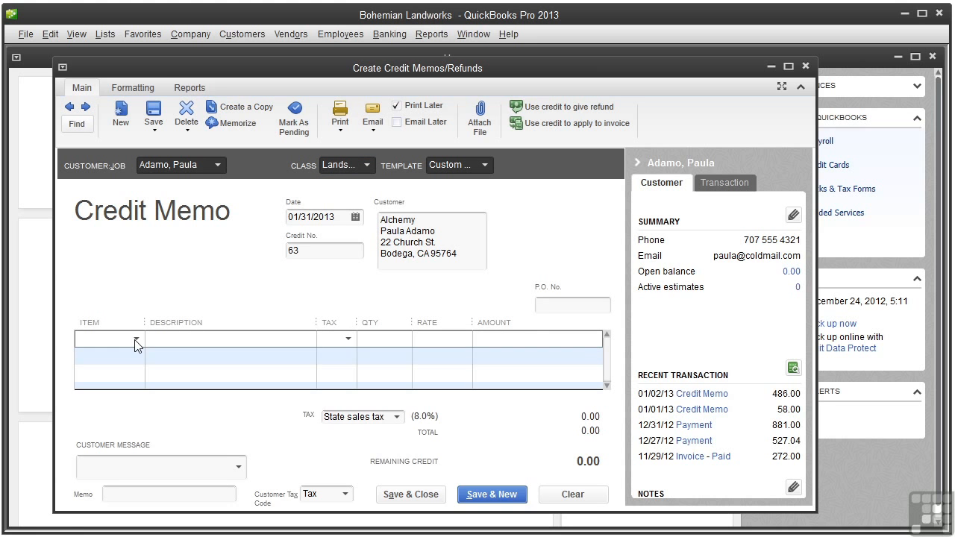
left_click(136, 341)
left_click_drag(591, 365, 589, 532)
left_click(253, 497)
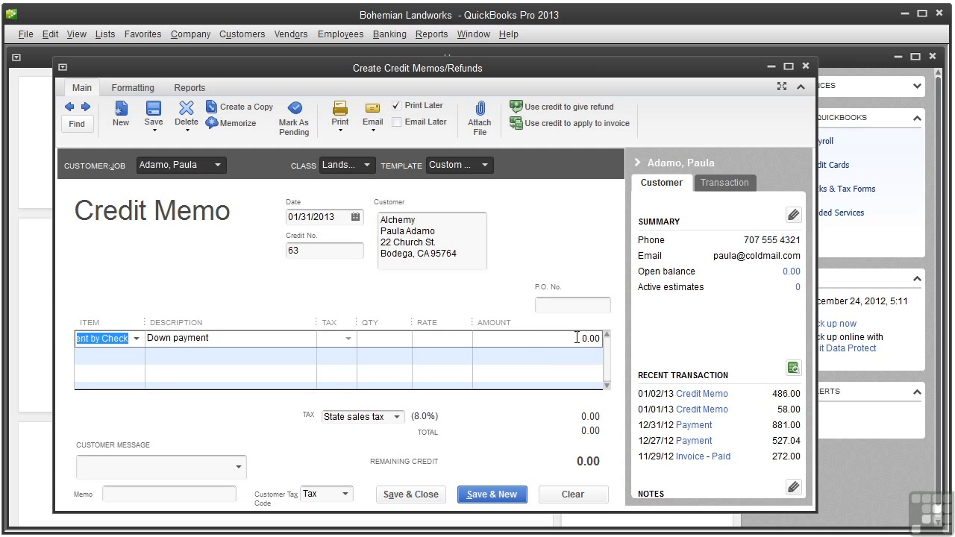
left_click(568, 340)
type("75")
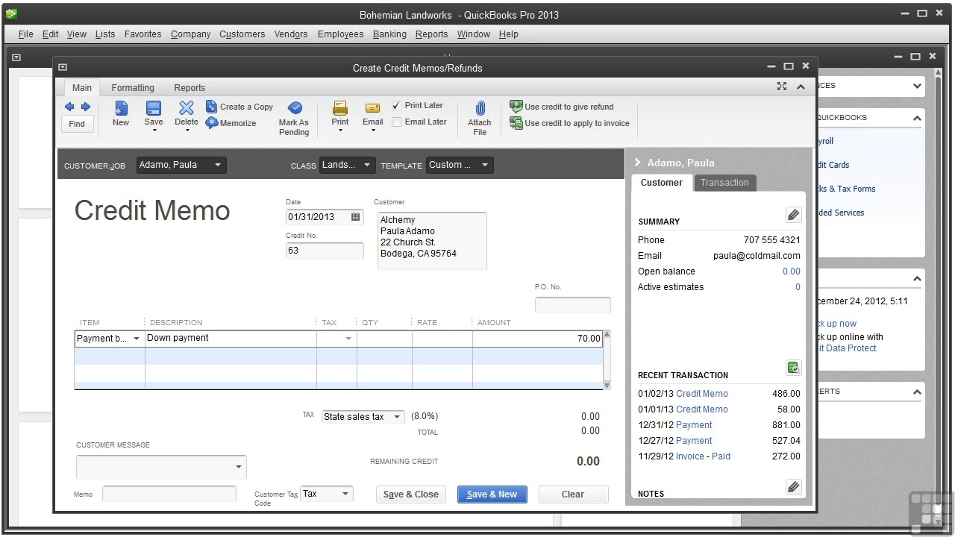
key("Tab")
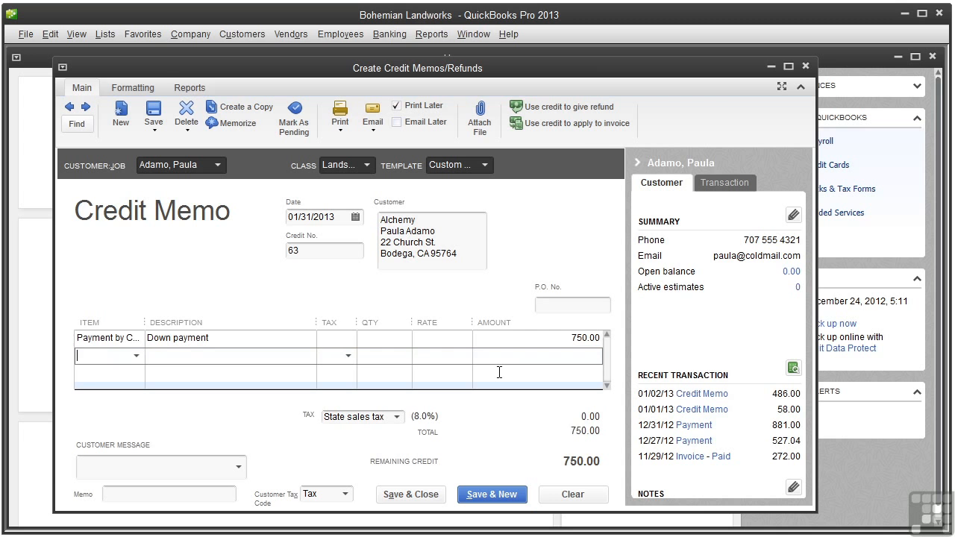
left_click(420, 492)
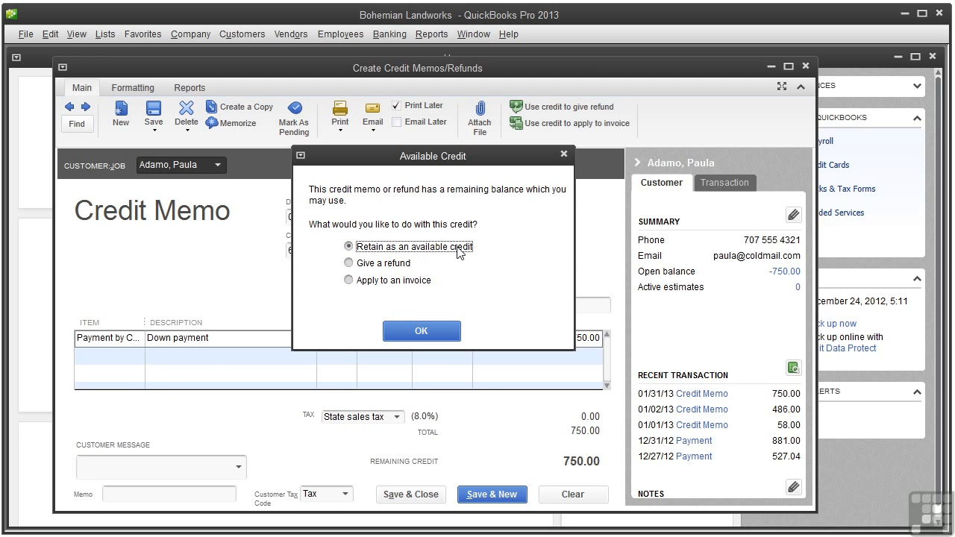
left_click(429, 336)
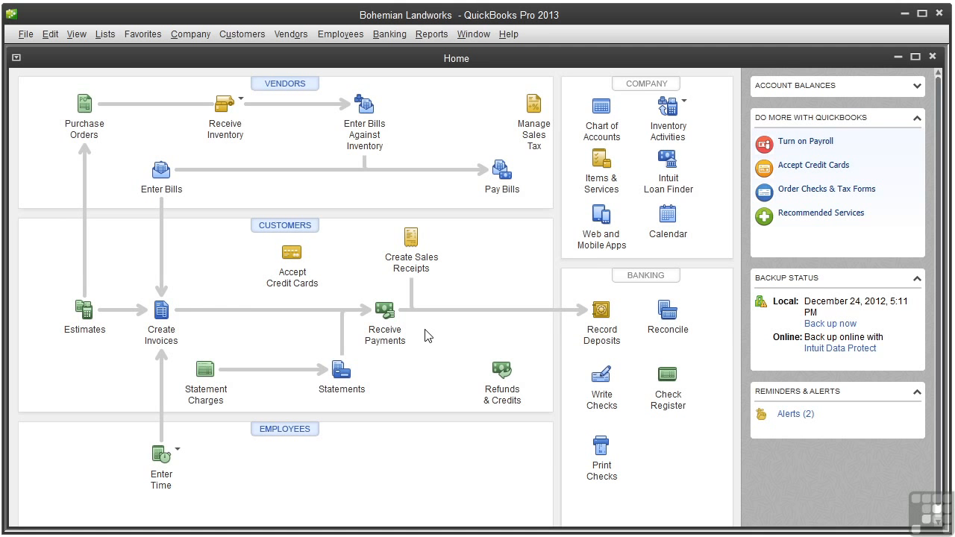
Create an invoice for the Alchemy customer with the Landscaping class.
left_click(151, 331)
left_click(206, 162)
left_click(183, 215)
left_click(415, 163)
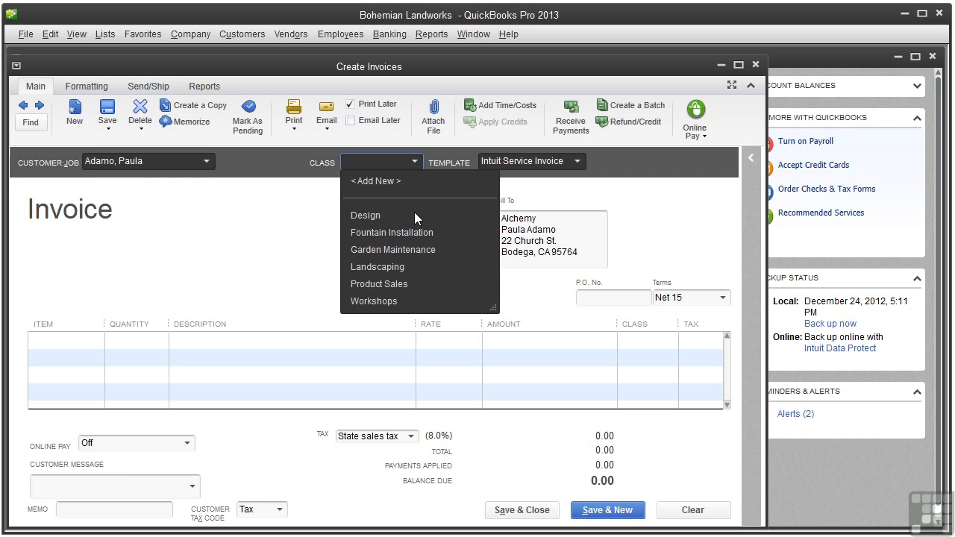
left_click(412, 266)
Add the Landscape Labor item to the Alchemy invoice's first line with a quantity of 40.
left_click(93, 343)
left_click(95, 343)
left_click(100, 482)
left_click(148, 341)
type("40")
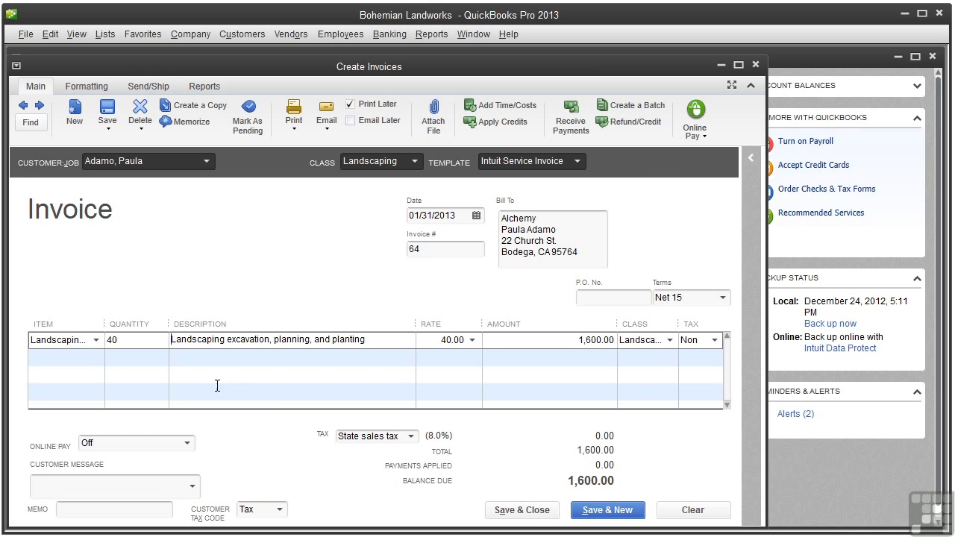
Save and close the invoice, applying the customer's available 750.00 credit to it.
left_click(530, 513)
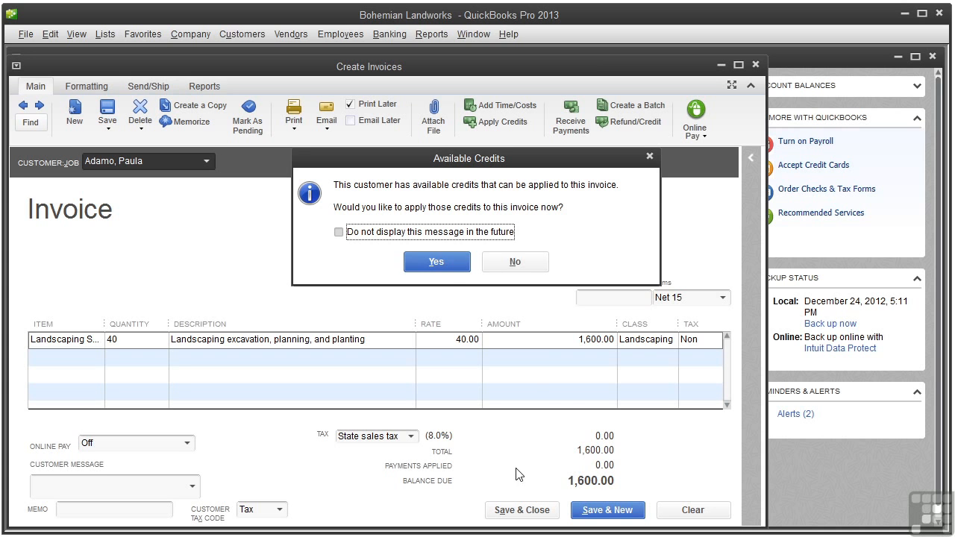
left_click(435, 263)
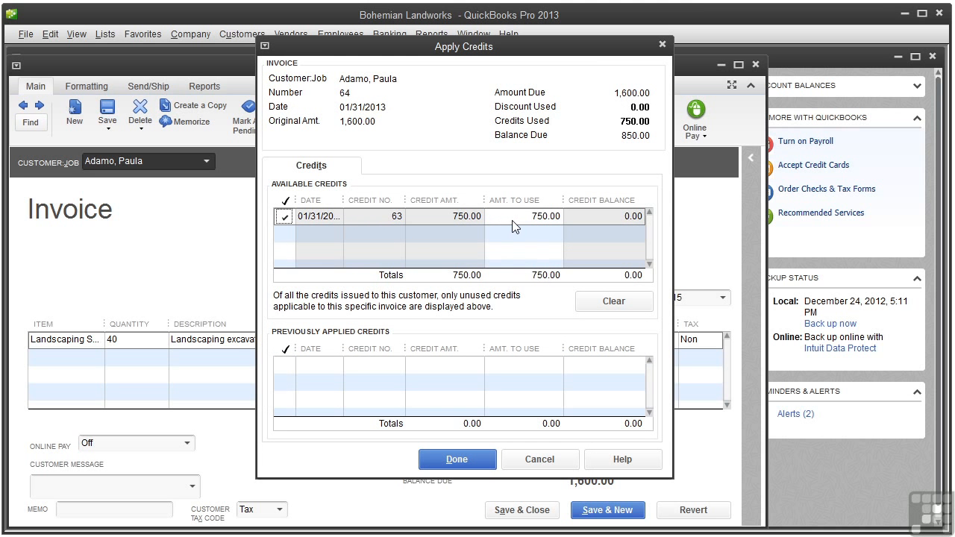
left_click(455, 458)
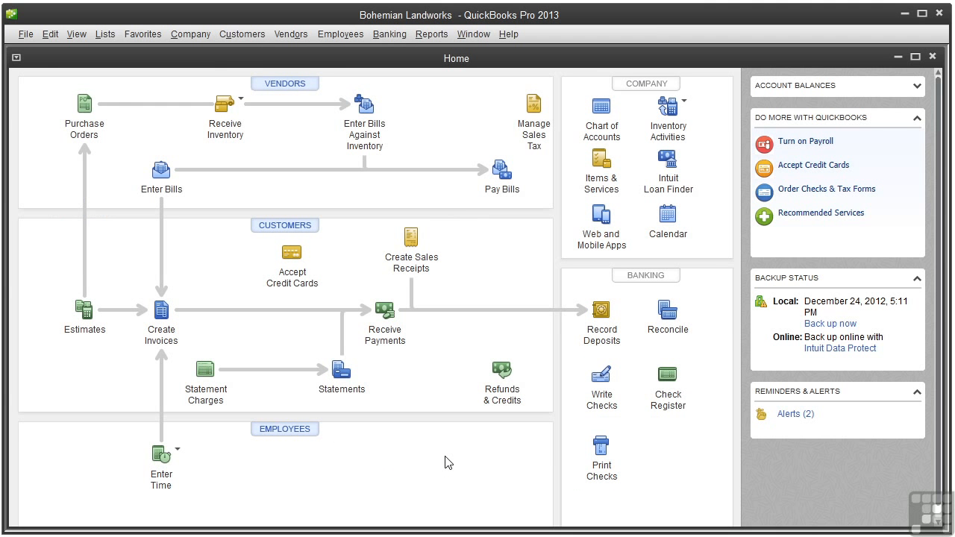